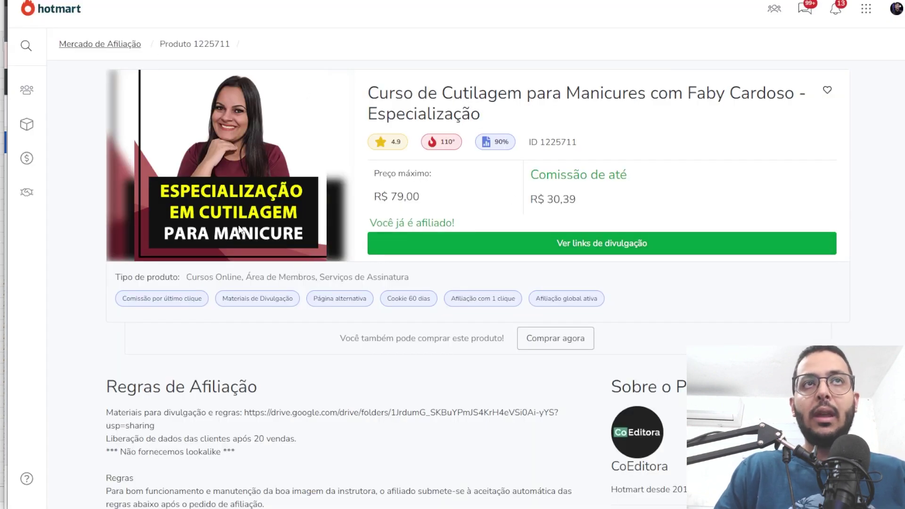
Review the sponsored Google results for the Cutilagem course and its affiliation rules on the Hotmart product page.
click(225, 3)
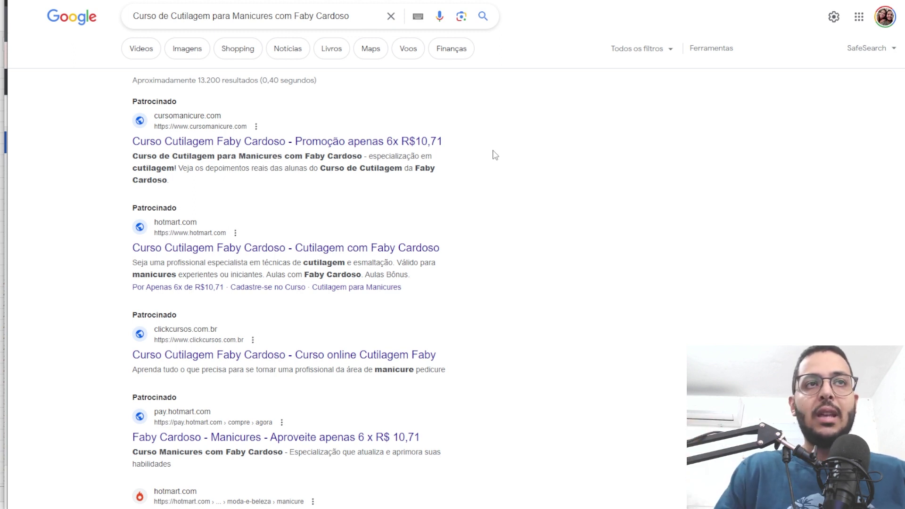
click(238, 117)
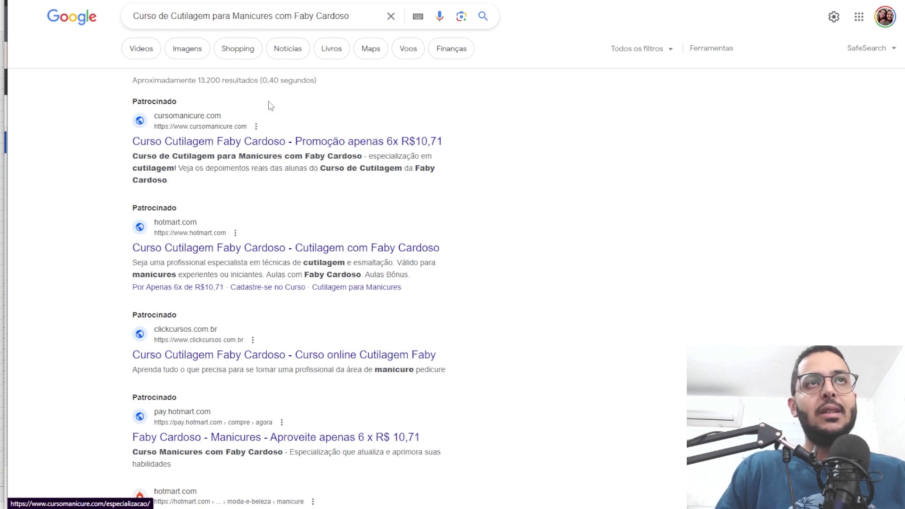
scroll(291, 71, down, 5)
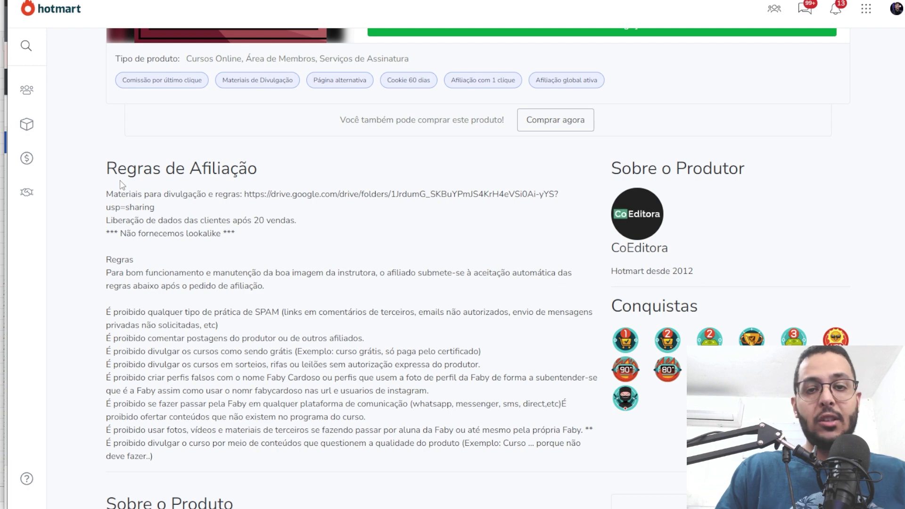
key(alt+Left)
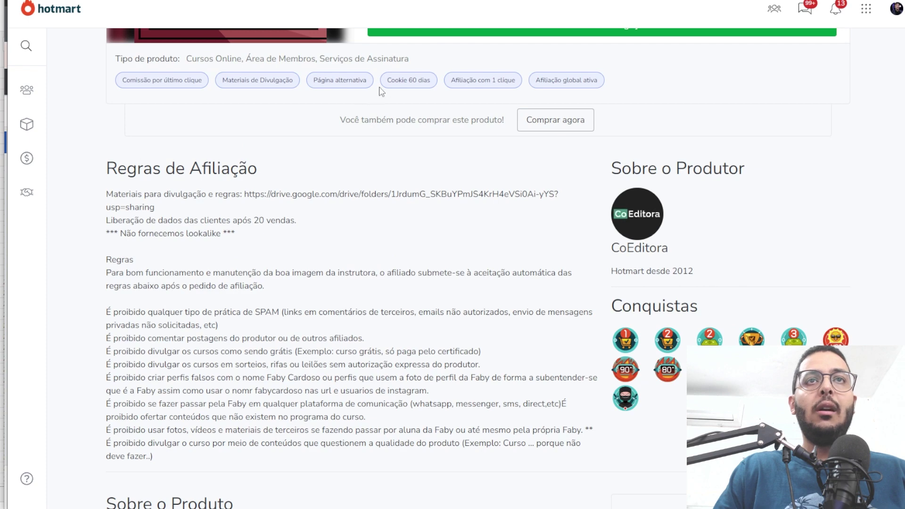
scroll(385, 180, up, 3)
scroll(385, 180, up, 1)
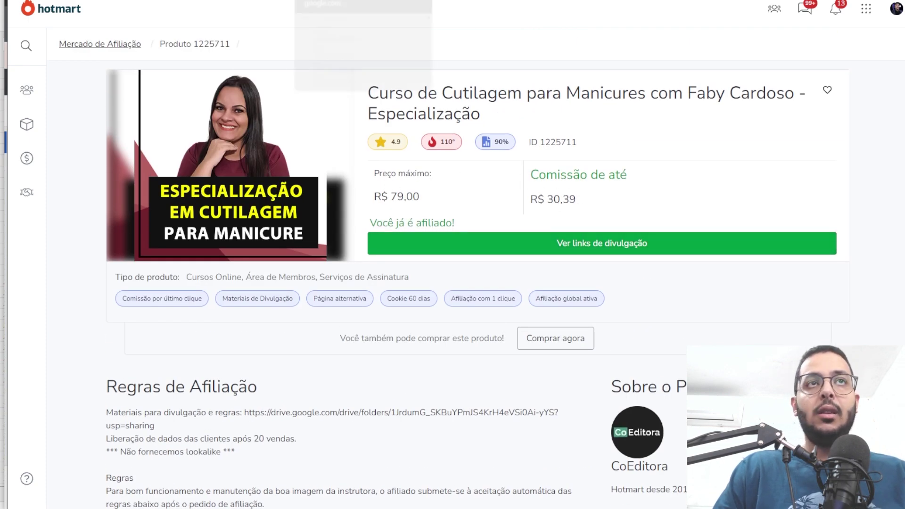
Switch to Google Ads and start a new campaign with the Vendas objective and the Pesquisa campaign type.
click(267, 2)
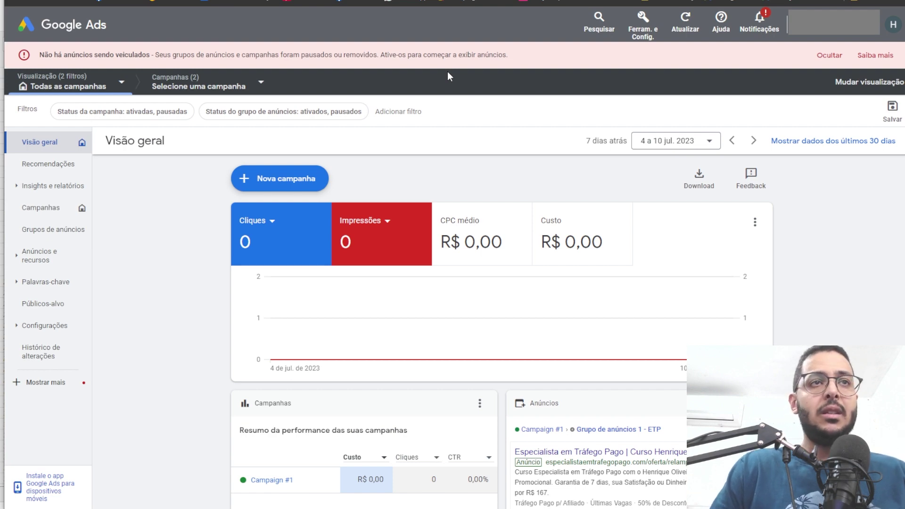
click(284, 180)
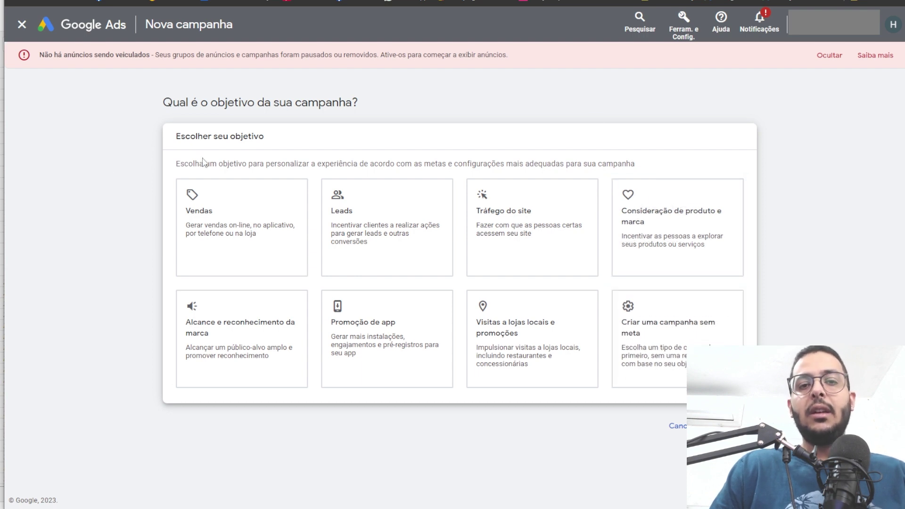
click(194, 229)
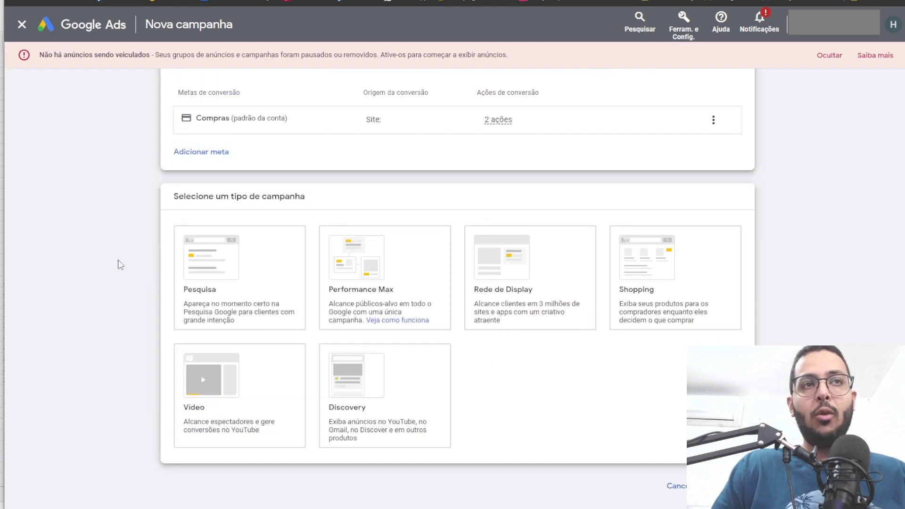
click(234, 269)
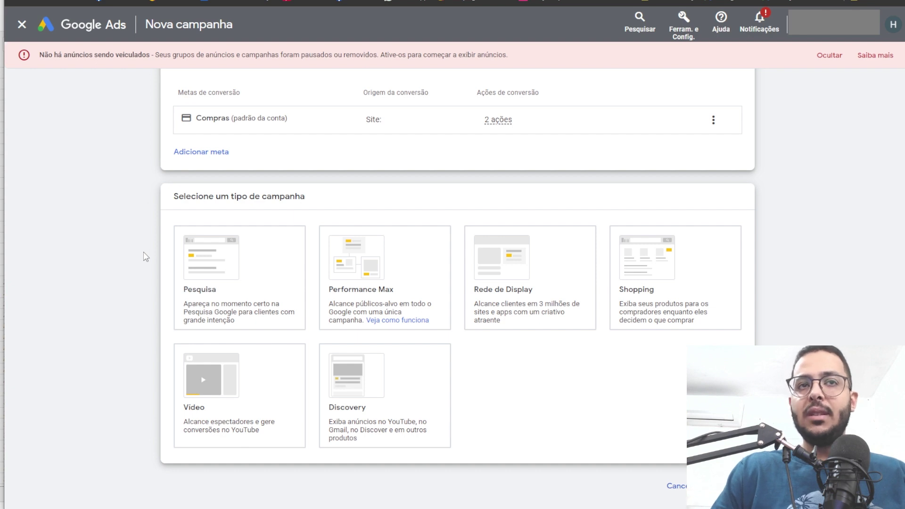
click(228, 263)
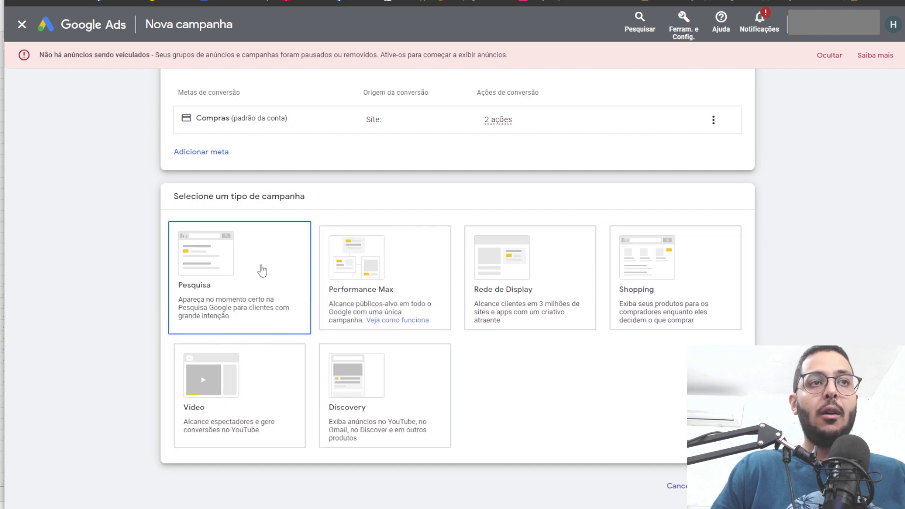
click(262, 270)
Select Visitas ao site for reaching the goal and name the campaign "REDE DE PESQUISA - Curso de Cutilagem", copying the course name from Hotmart.
scroll(262, 270, down, 6)
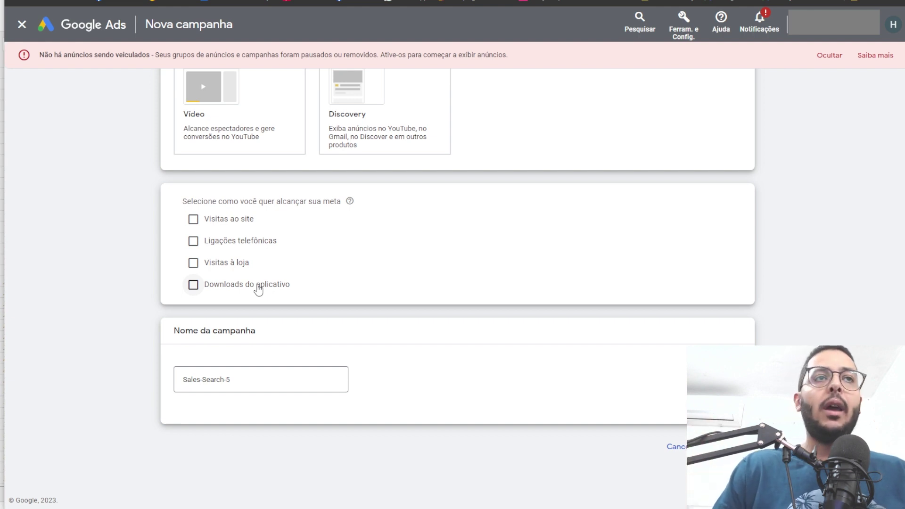
click(203, 222)
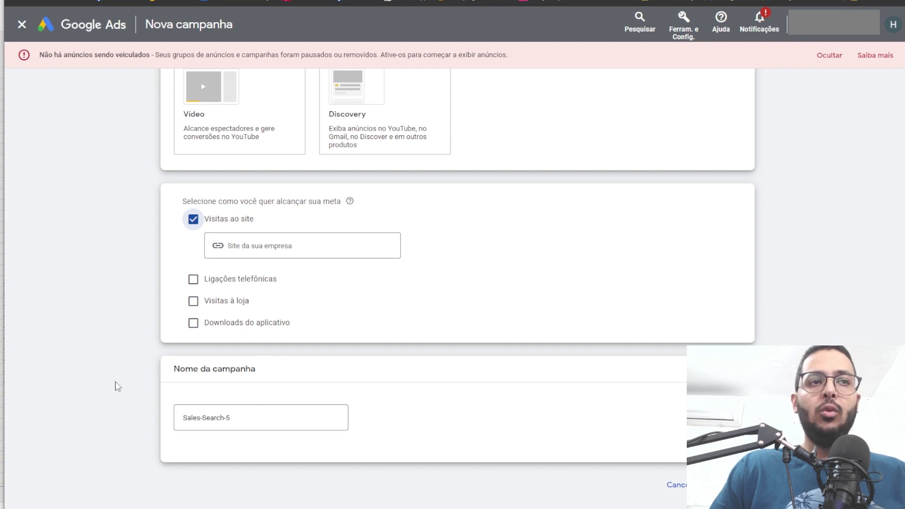
triple_click(269, 419)
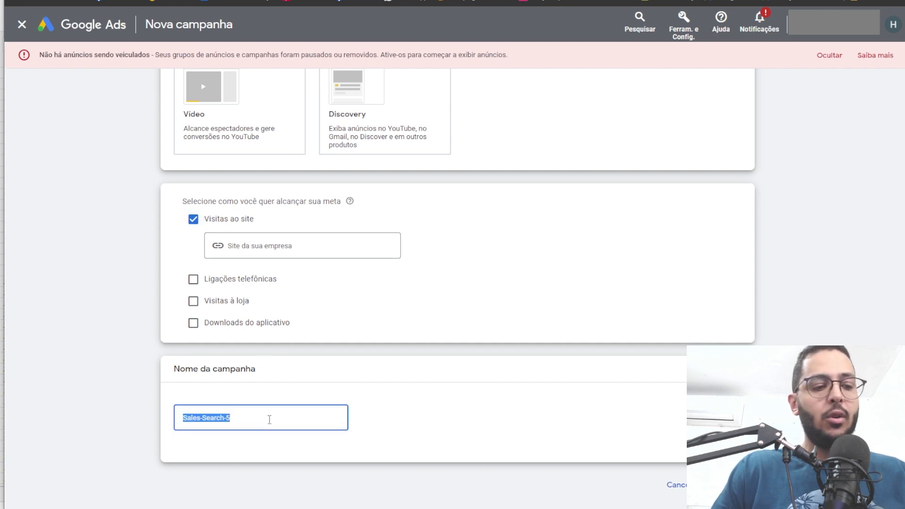
text(REDE DE )
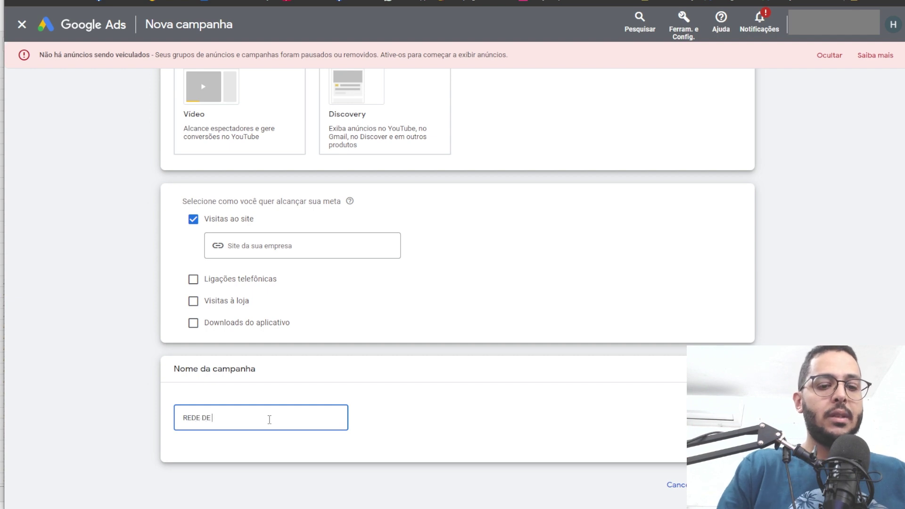
text(PESQUISA -)
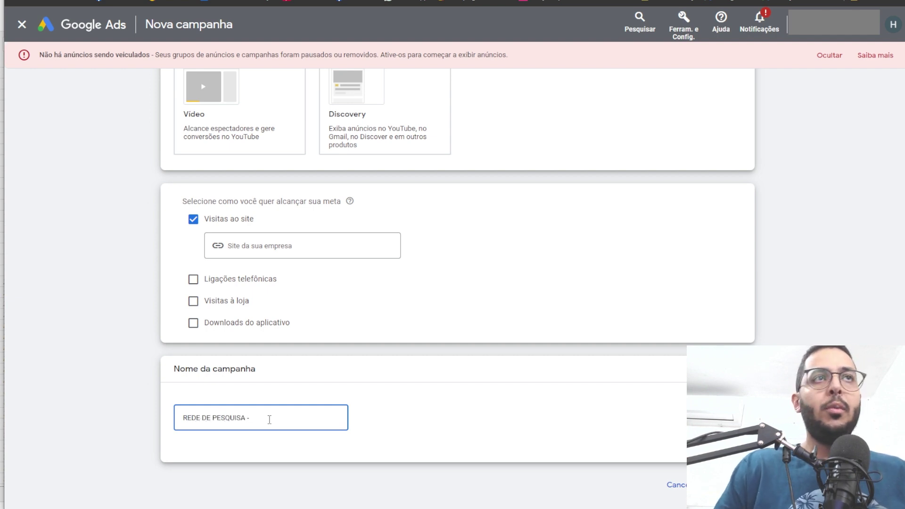
key(alt+Tab)
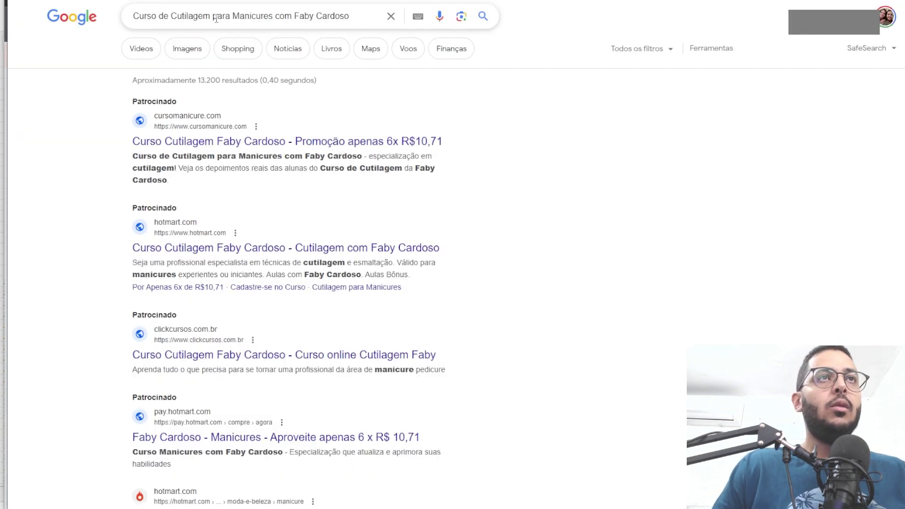
key(alt+Tab)
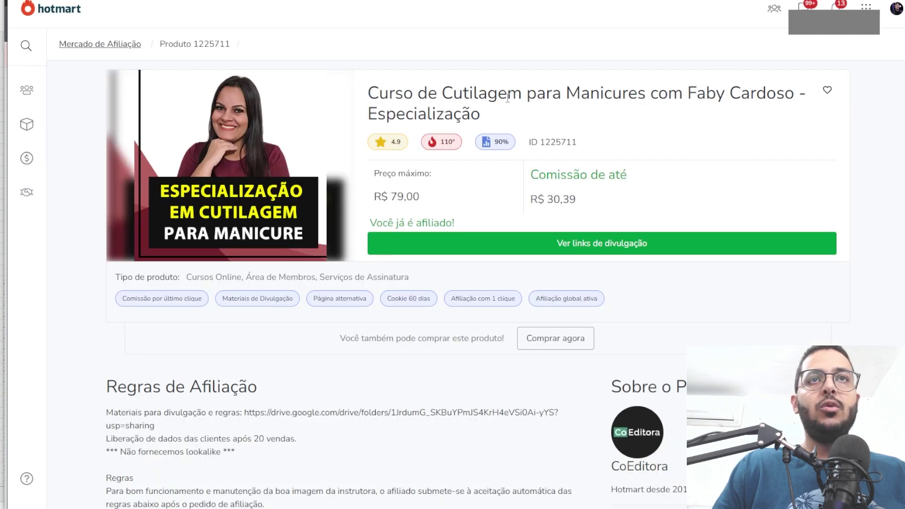
drag(521, 95, 370, 93)
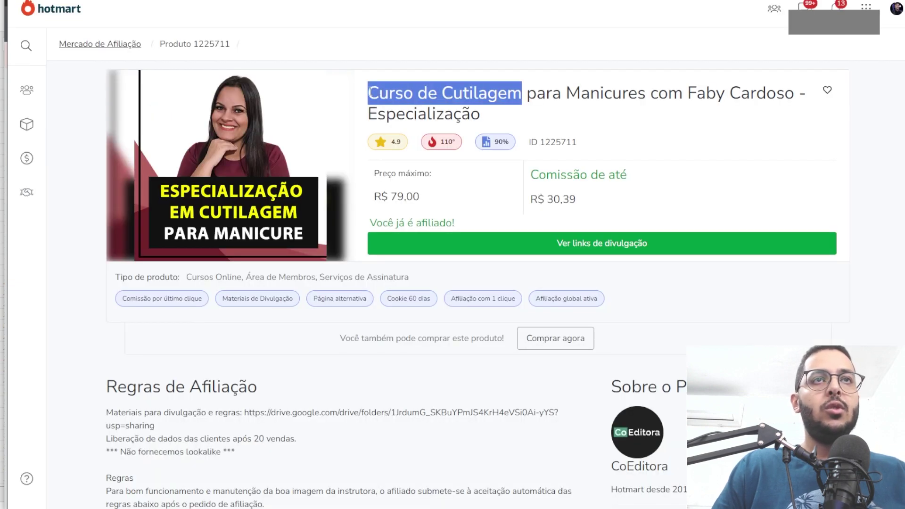
key(ctrl+c)
key(alt+Tab)
key(ctrl+v)
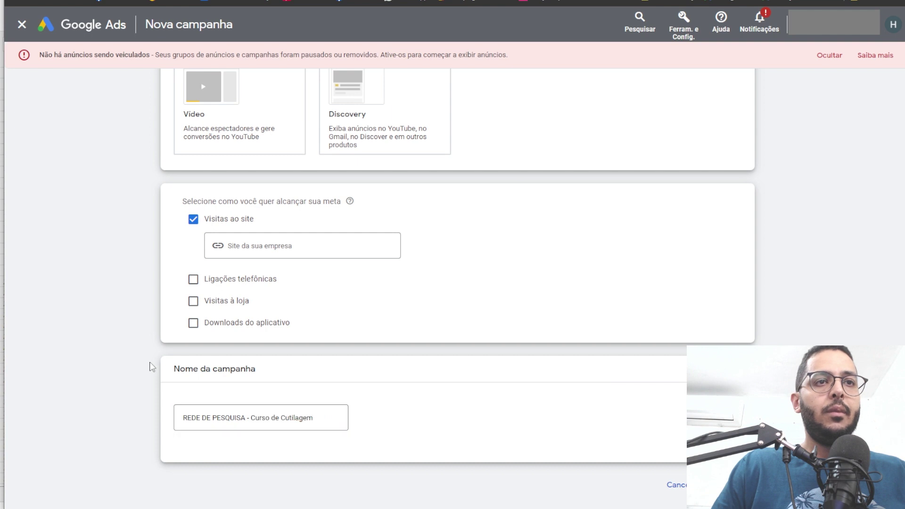
click(707, 484)
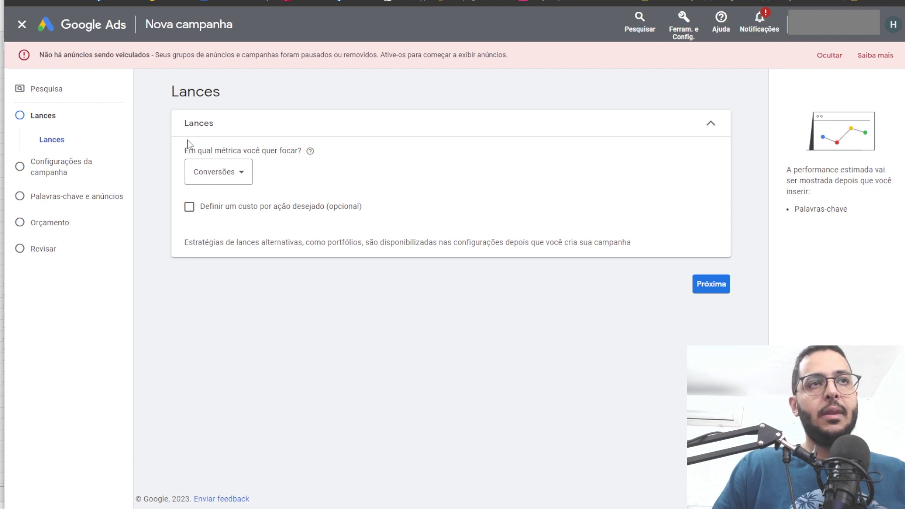
Set the bidding metric to focus on to Cliques.
click(230, 173)
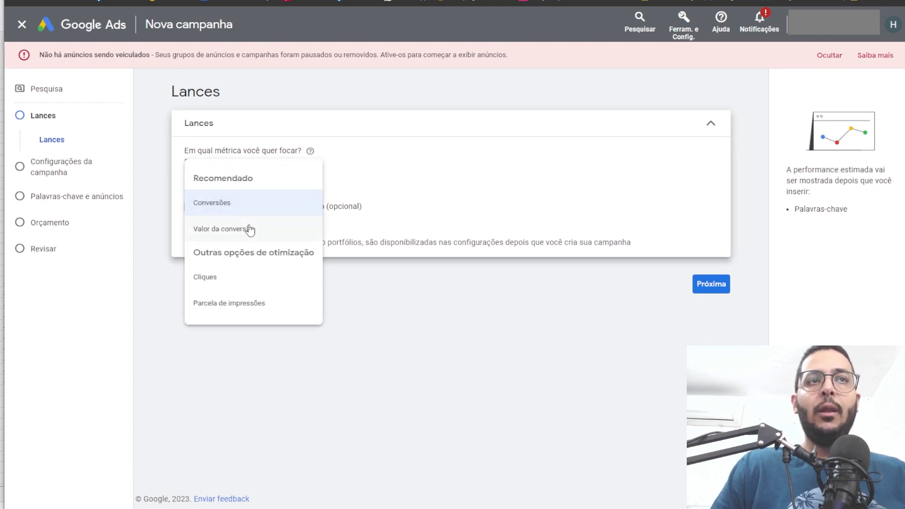
mouse_move(252, 308)
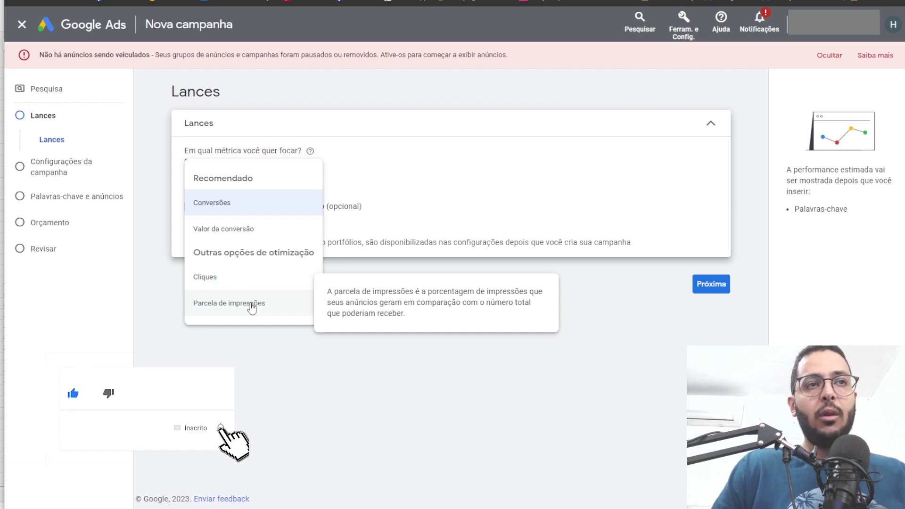
click(246, 287)
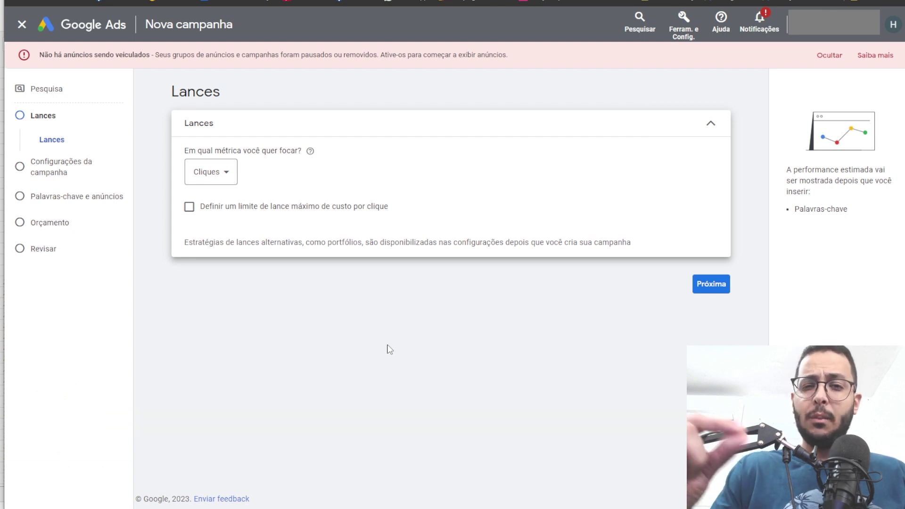
click(237, 170)
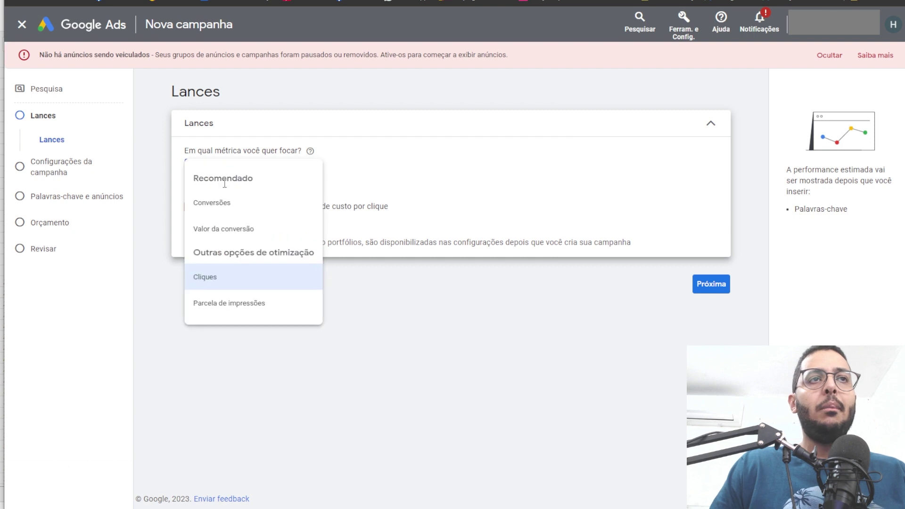
click(220, 201)
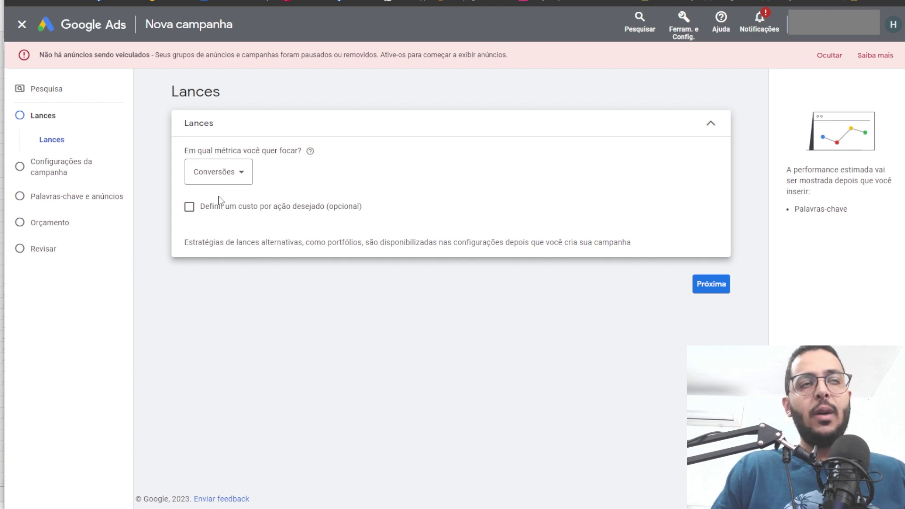
click(243, 177)
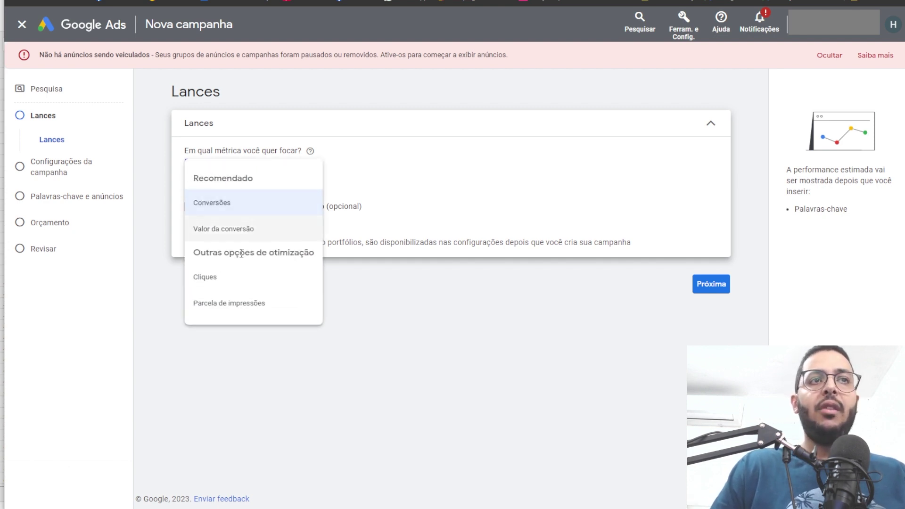
click(242, 276)
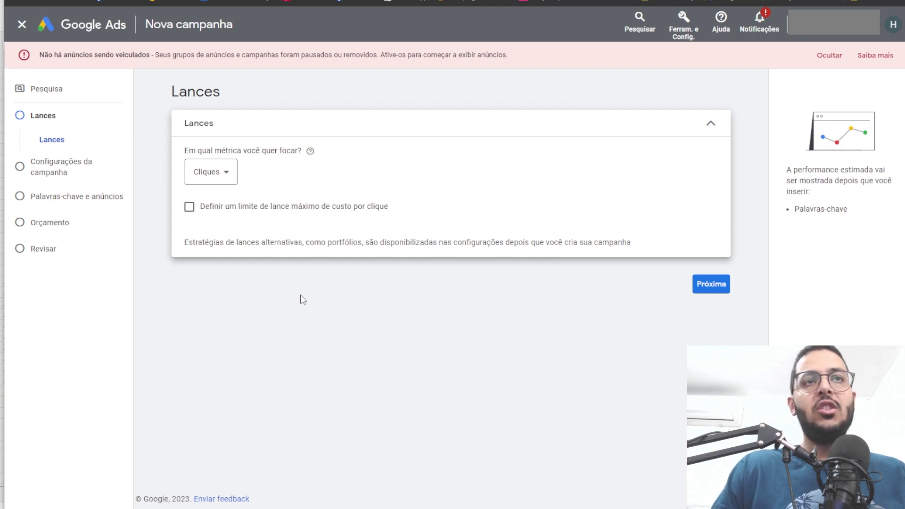
Enable a maximum cost-per-click bid limit of R$ 1,00 and proceed to the campaign settings.
click(230, 212)
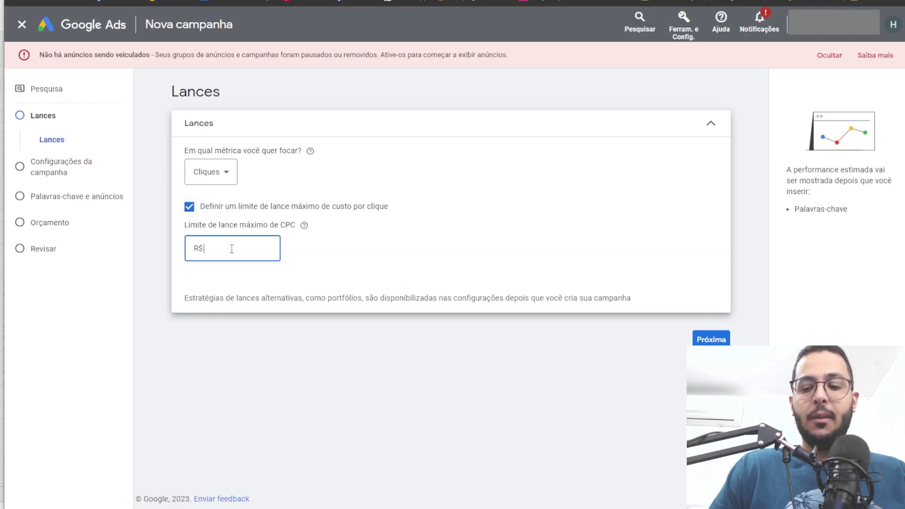
text(1,00)
click(372, 240)
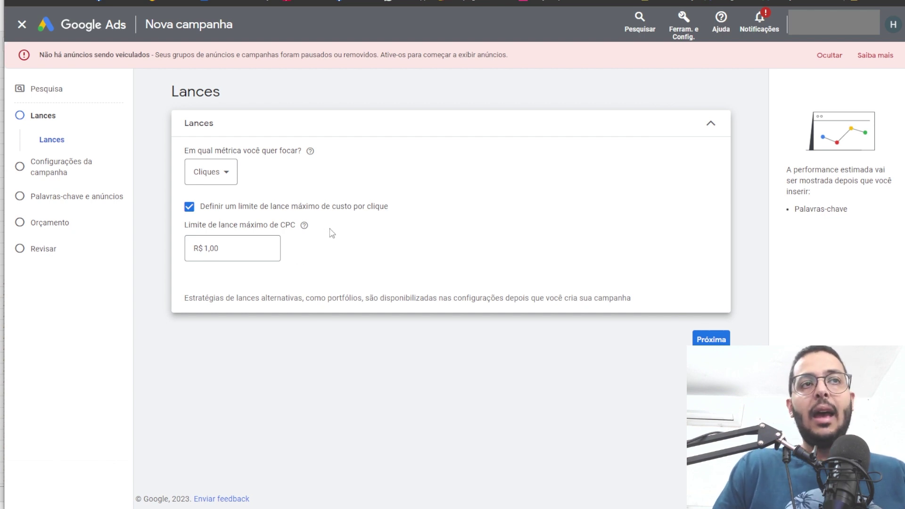
mouse_move(305, 227)
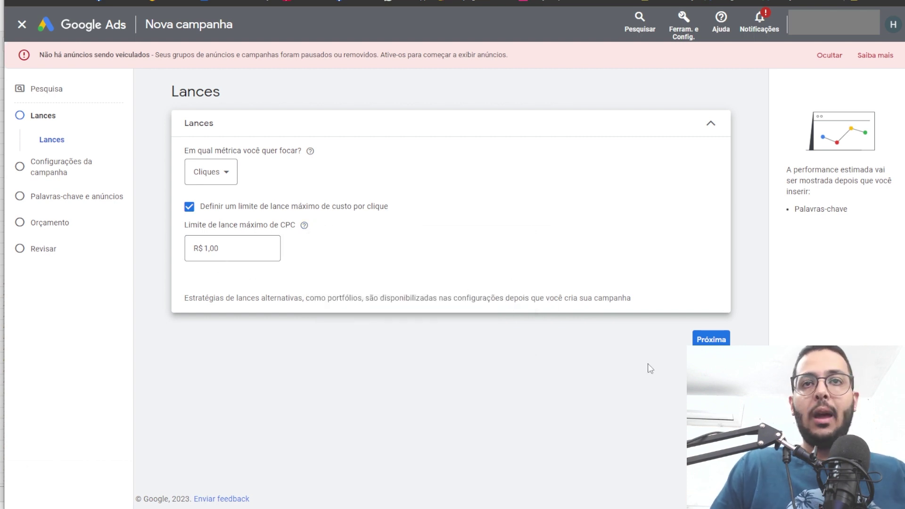
click(710, 341)
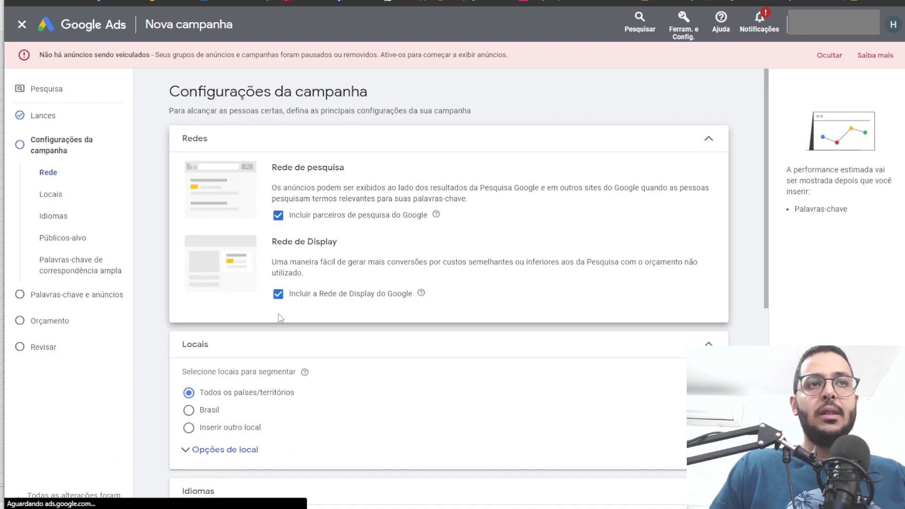
Exclude the Google Display Network from the campaign's networks.
click(278, 293)
click(278, 294)
click(316, 301)
Remove Português from the campaign languages so that all languages are targeted.
scroll(371, 299, down, 3)
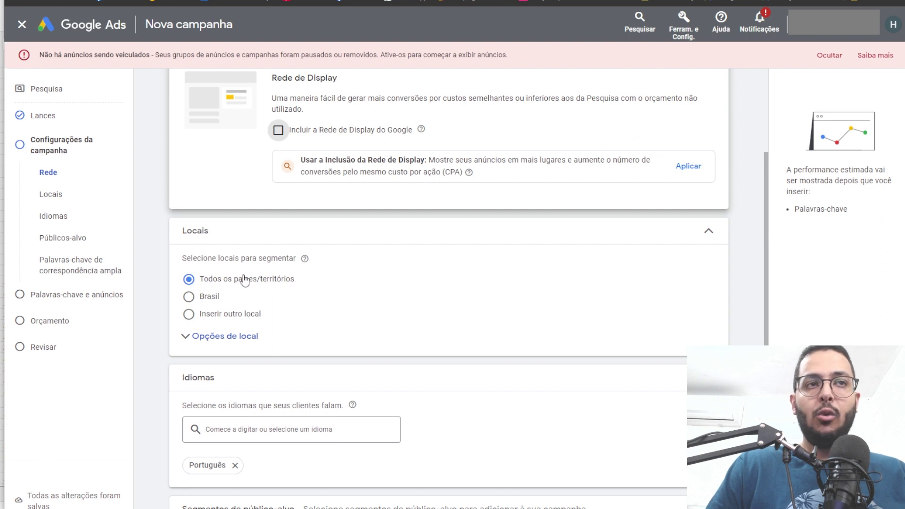
scroll(267, 332, down, 2)
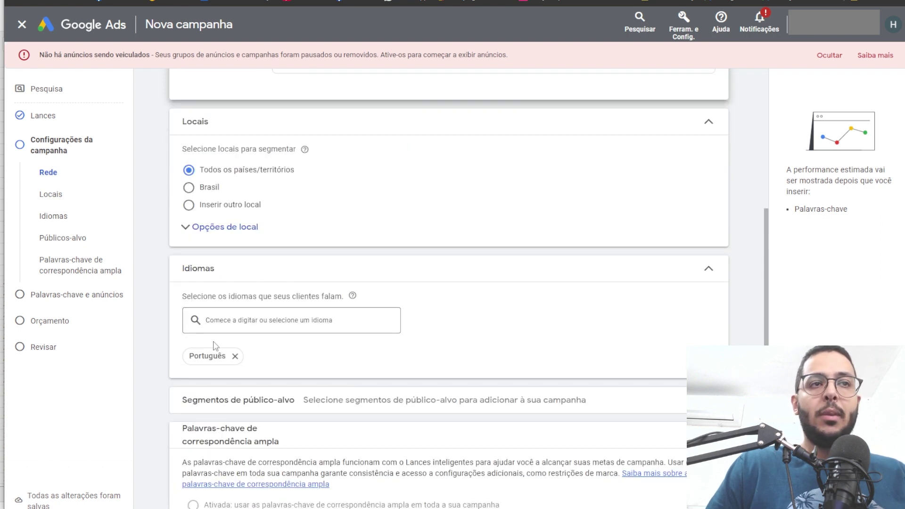
click(235, 356)
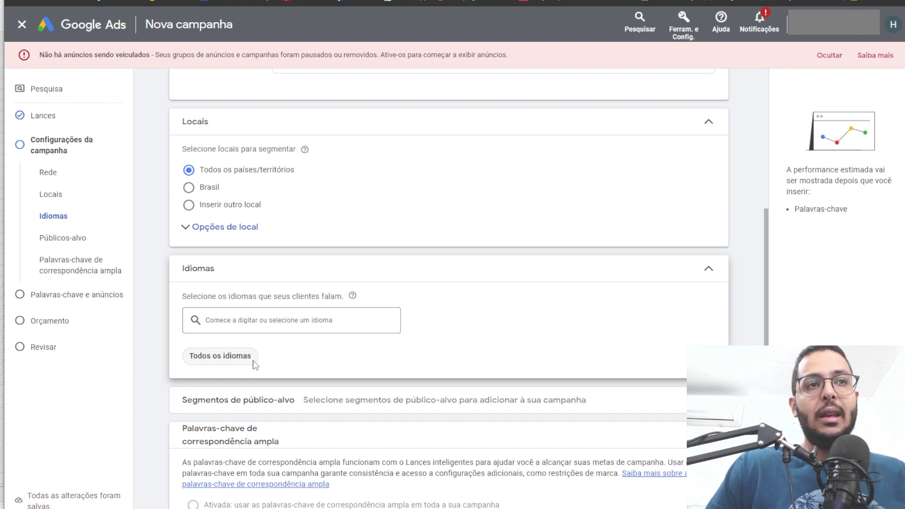
scroll(273, 355, down, 2)
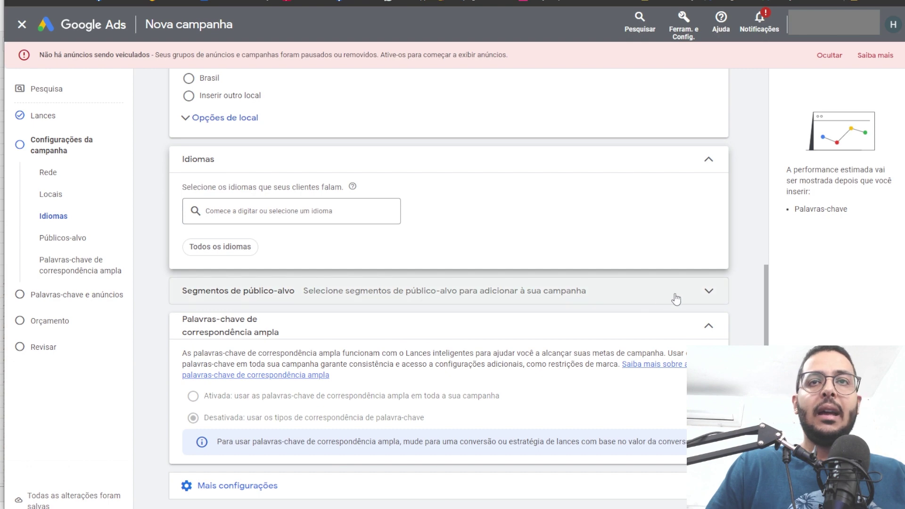
Review the suggested audience segments and targeting options, and proceed to the keywords and ads stage.
click(702, 290)
scroll(362, 427, down, 5)
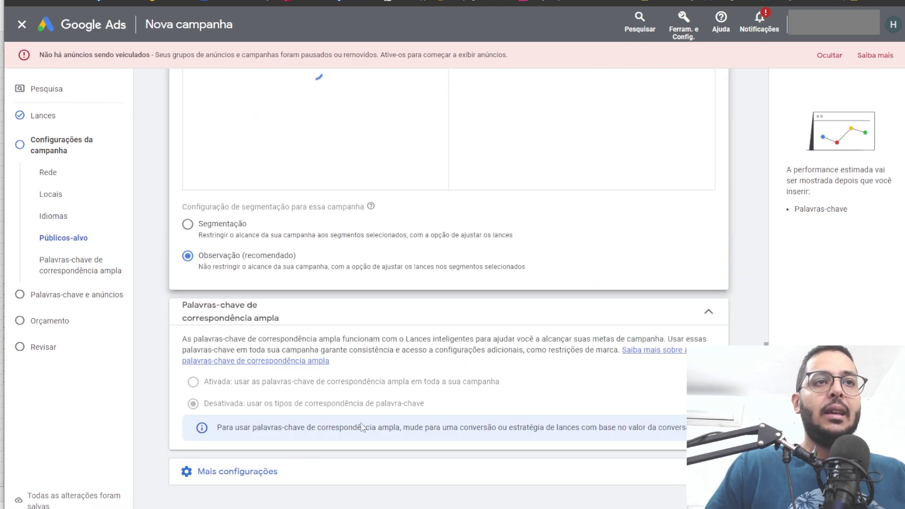
scroll(342, 365, up, 2)
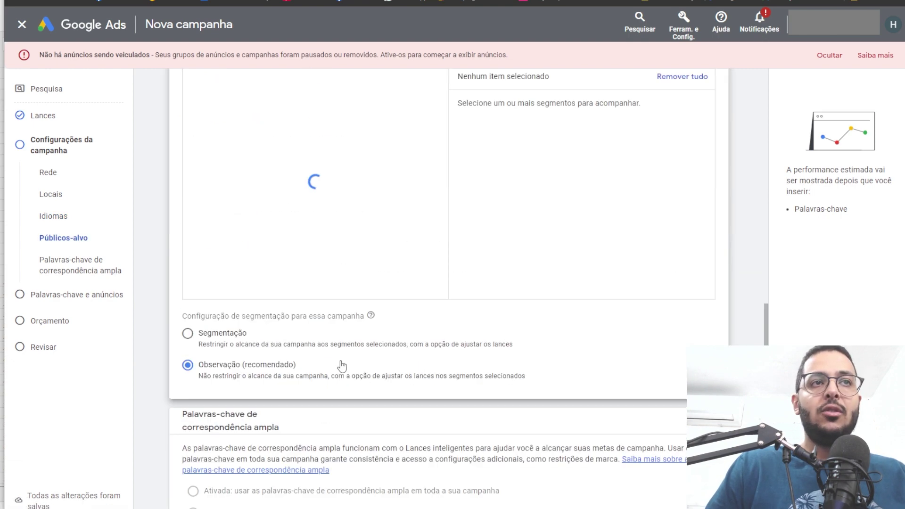
scroll(412, 239, up, 3)
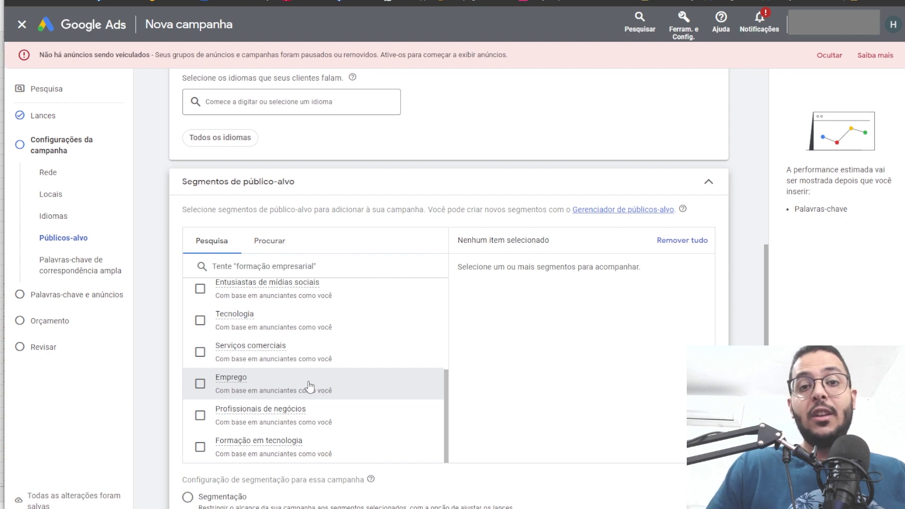
scroll(485, 390, down, 6)
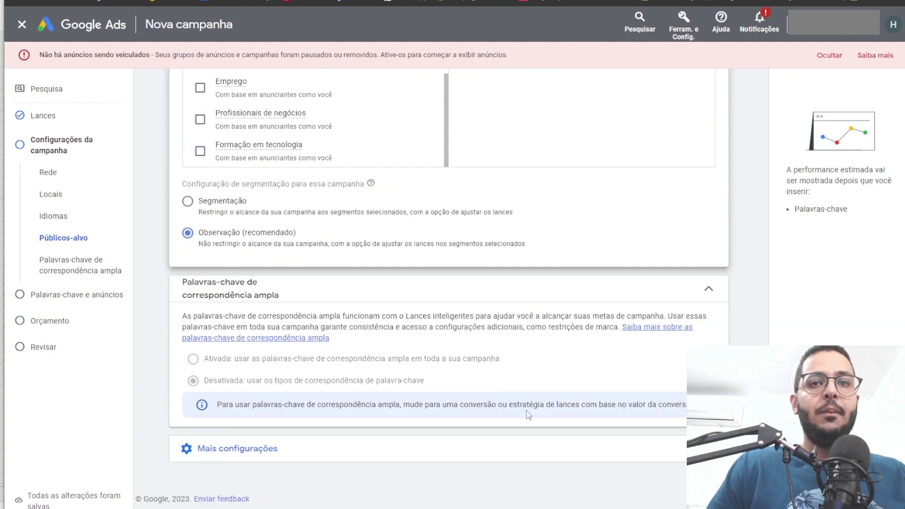
click(705, 482)
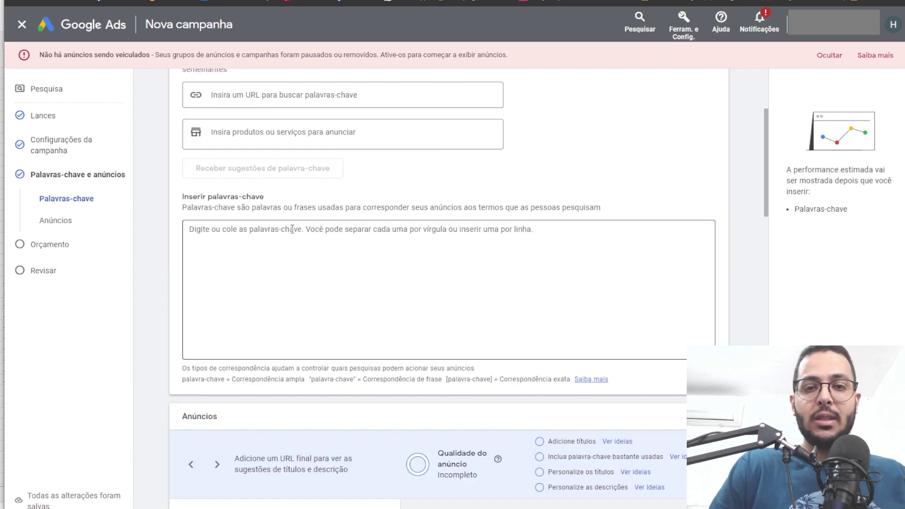
Copy the course title from the Google search and add it as the exact-match keyword [Curso de Cutilagem para Manicures com Faby Cardoso].
key(alt+Tab)
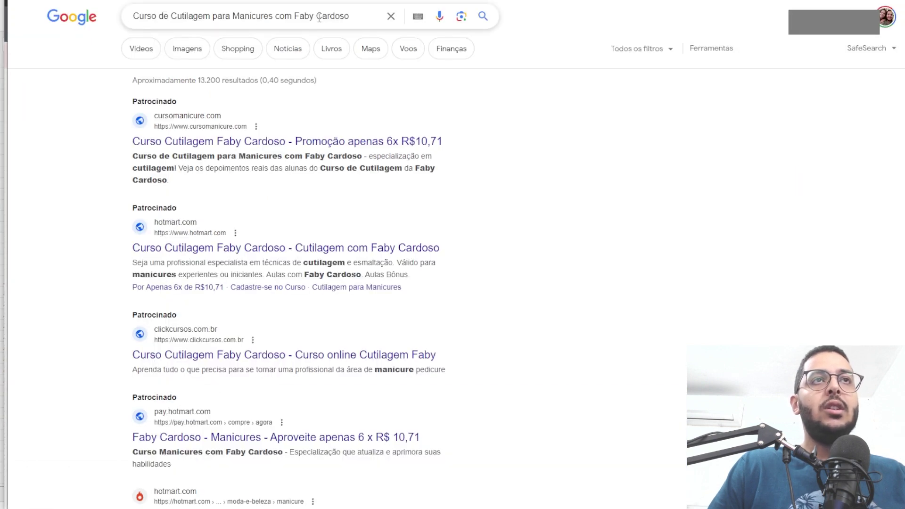
drag(365, 16, 125, 16)
key(ctrl+c)
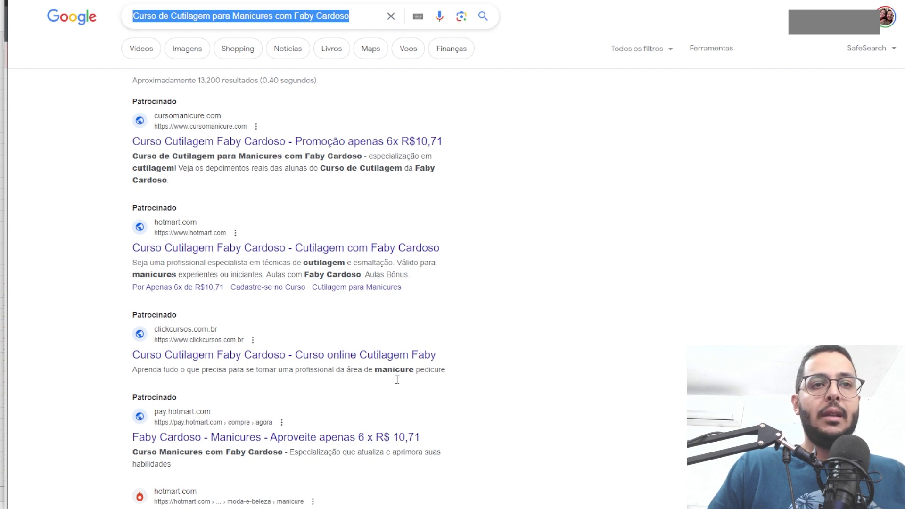
key(alt+Tab)
click(255, 250)
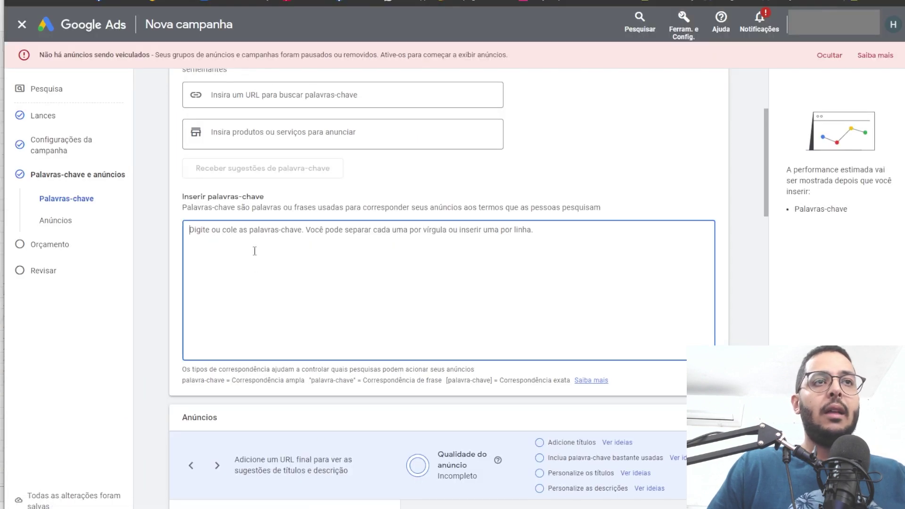
key(ctrl+v)
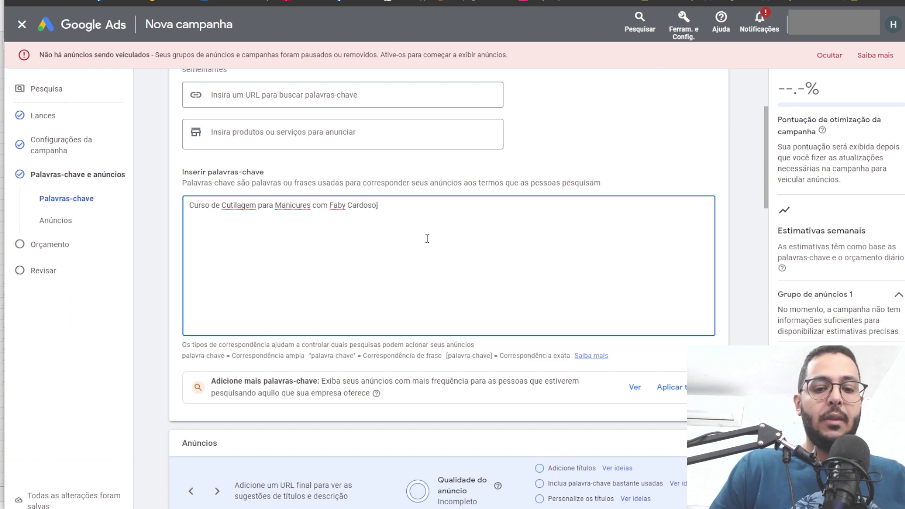
key(Home)
text([)
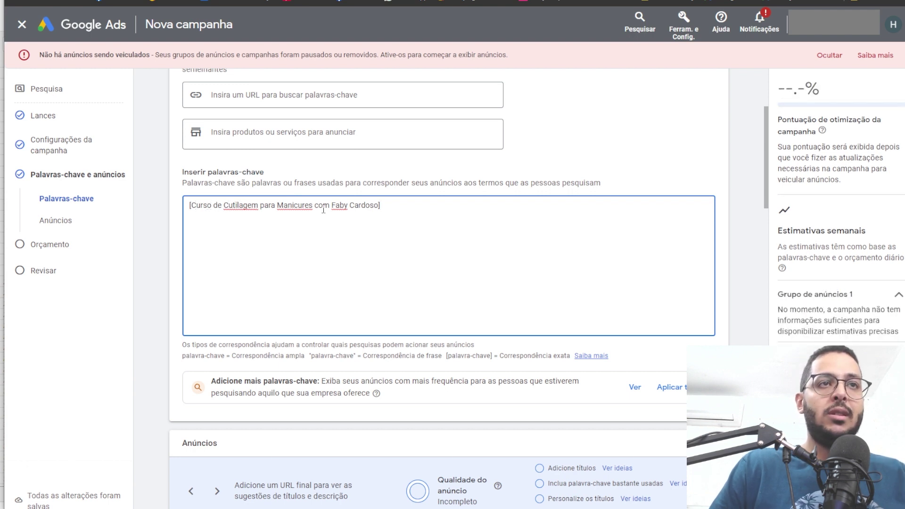
key(BackSpace)
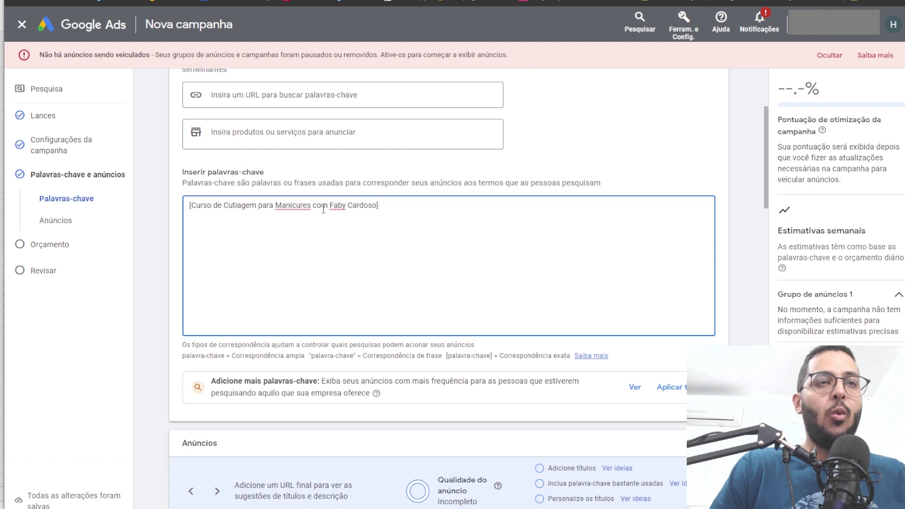
text(R)
click(361, 222)
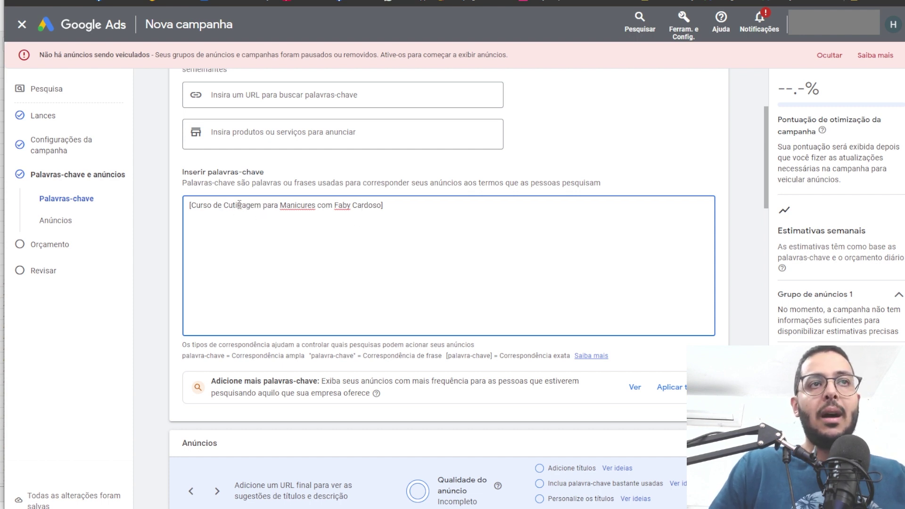
key(Delete)
text(l)
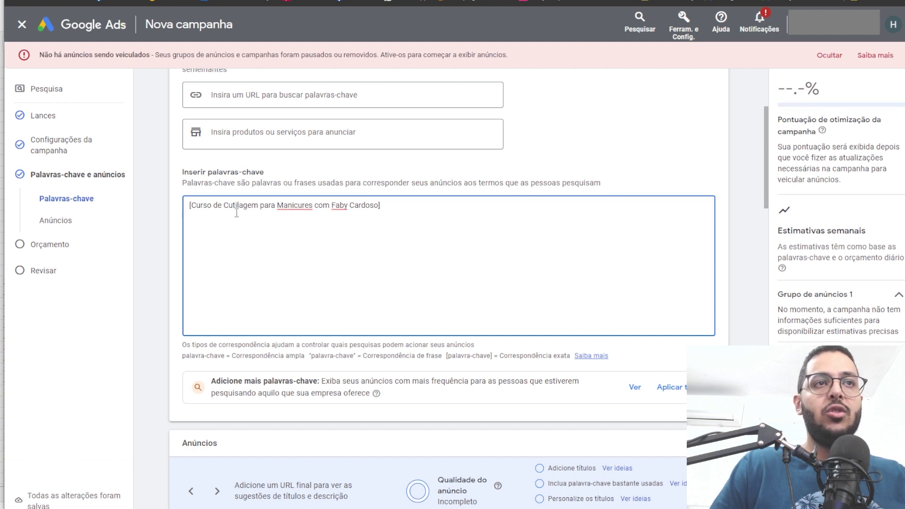
Add the phrase-match keyword "Curso de Cutilagem para Manicures com Faby Cardoso" on a new line.
click(408, 207)
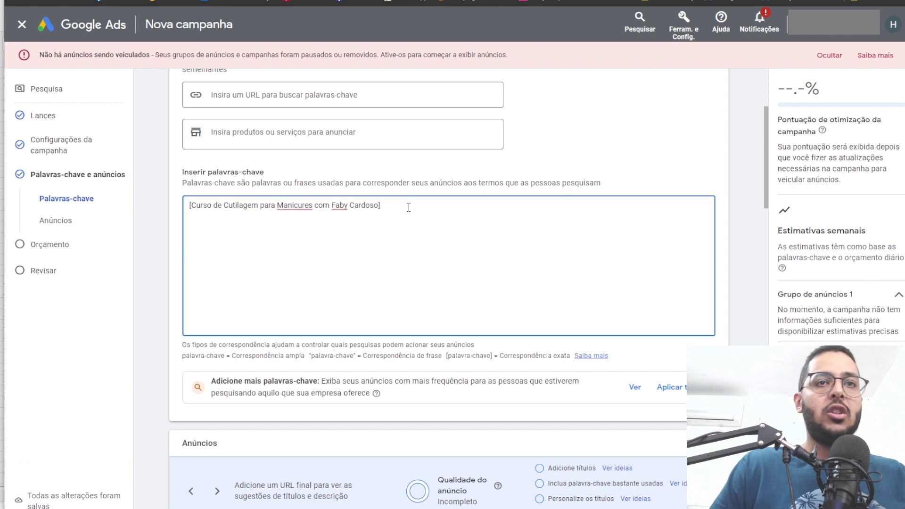
key(Return)
text(")
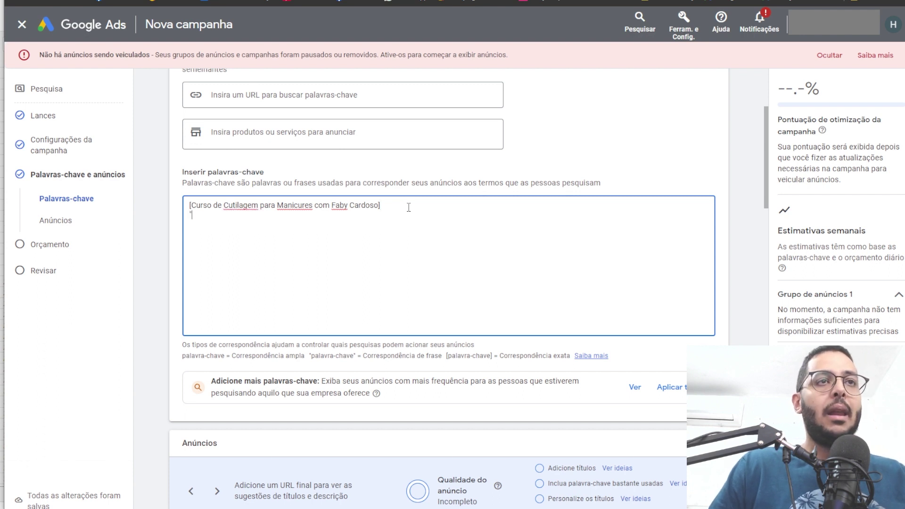
key(ctrl+v)
text(")
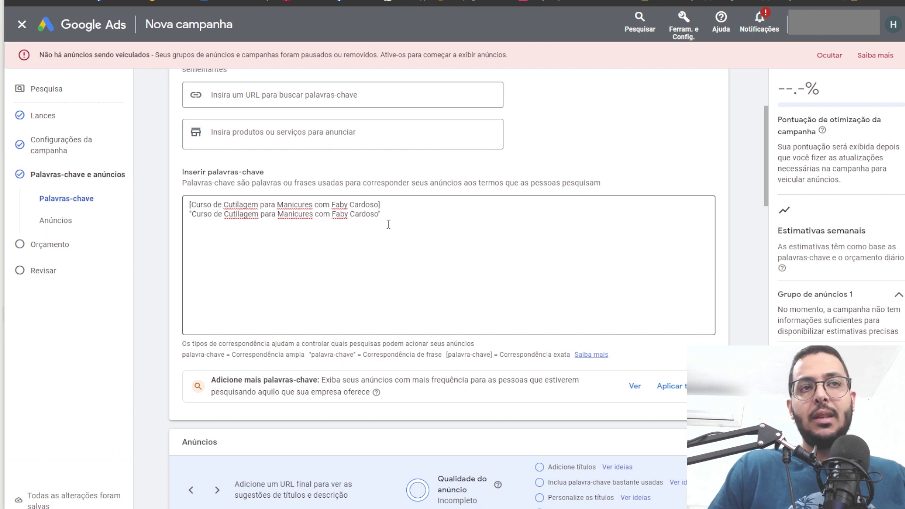
Add the phrase-match keyword "curso da faby cardoso" on the third line of the keyword list.
click(409, 215)
key(Return)
text(")
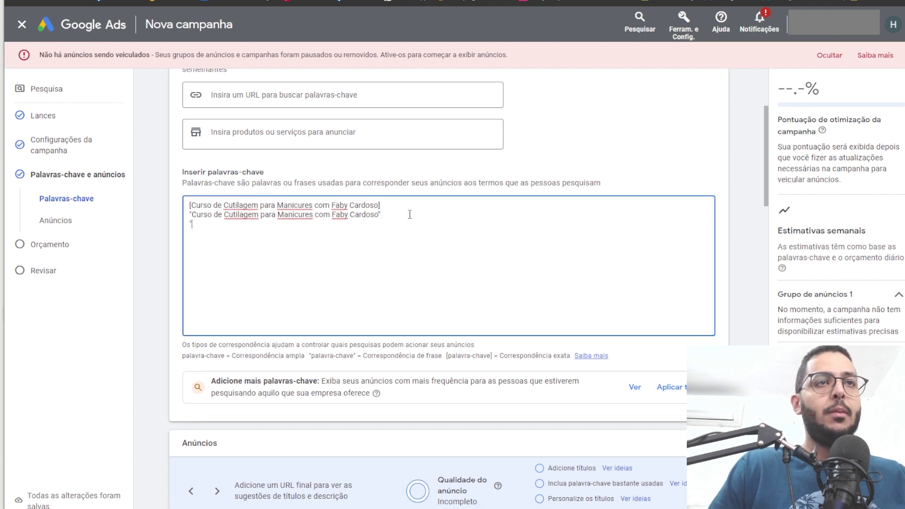
text(curso da )
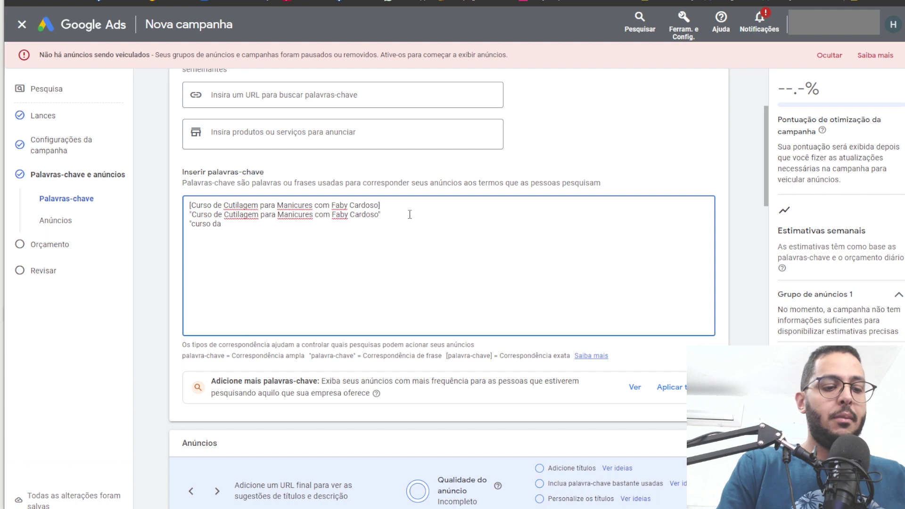
text(faby cardoso)
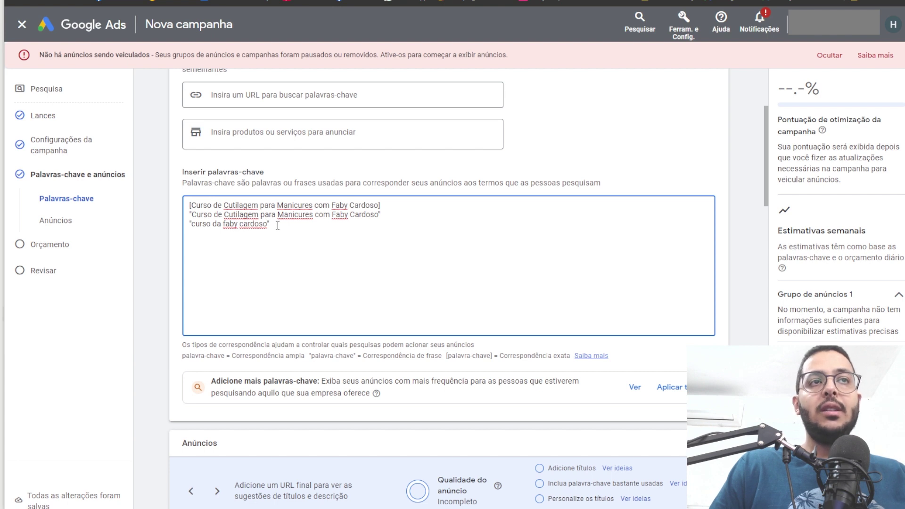
Duplicate the short course keyword on a new line and extend it to "curso da faby cardoso de cutilagem".
drag(277, 224, 188, 226)
key(ctrl+c)
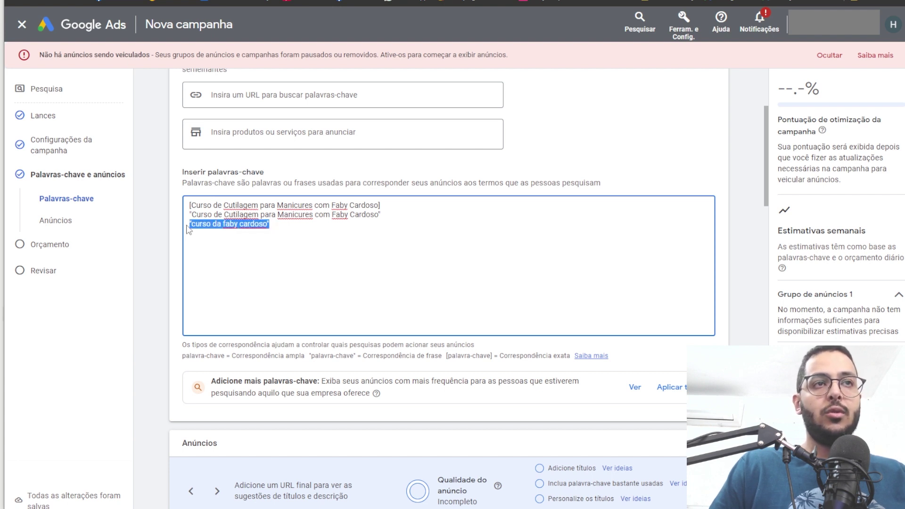
click(292, 223)
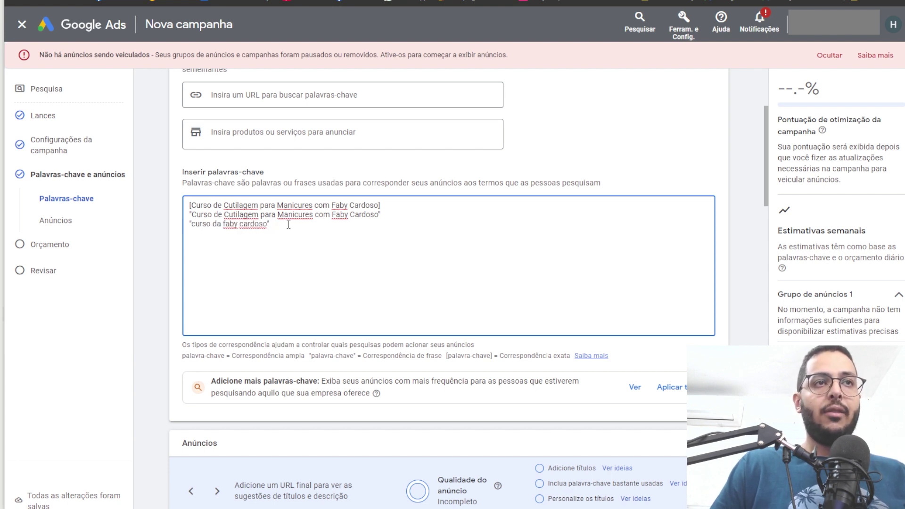
key(Return)
key(ctrl+v)
click(267, 233)
text(de cutilagem)
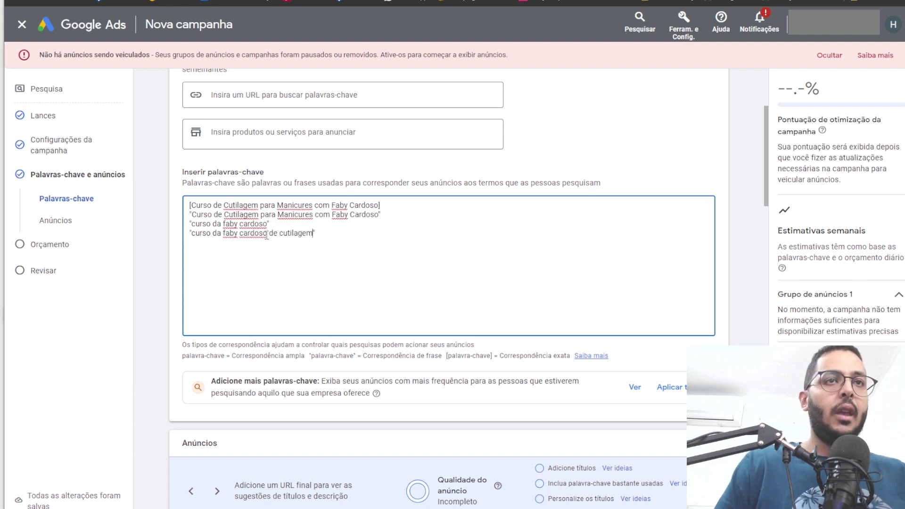
click(189, 224)
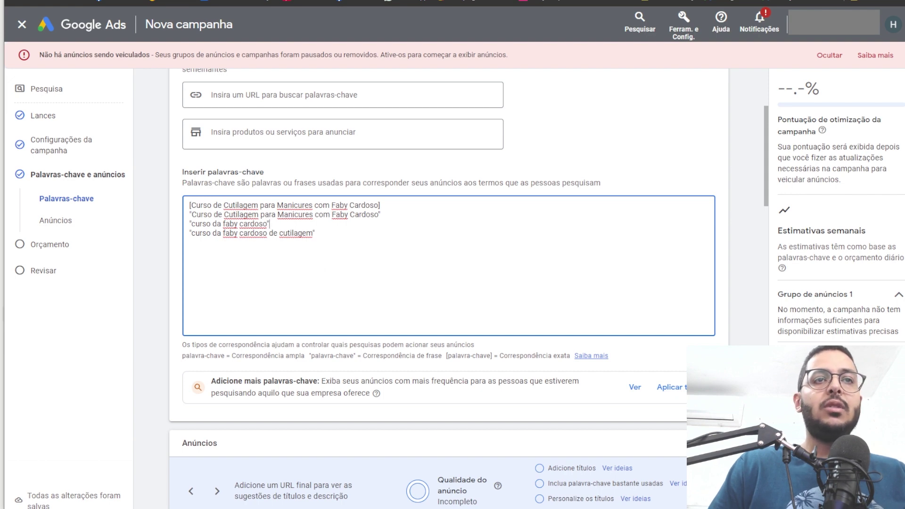
Switch to Ubersuggest and examine the keyword suggestions for Faby Cardoso, including their volume and CPC, for course-related terms.
key(alt+Tab)
key(alt+Left)
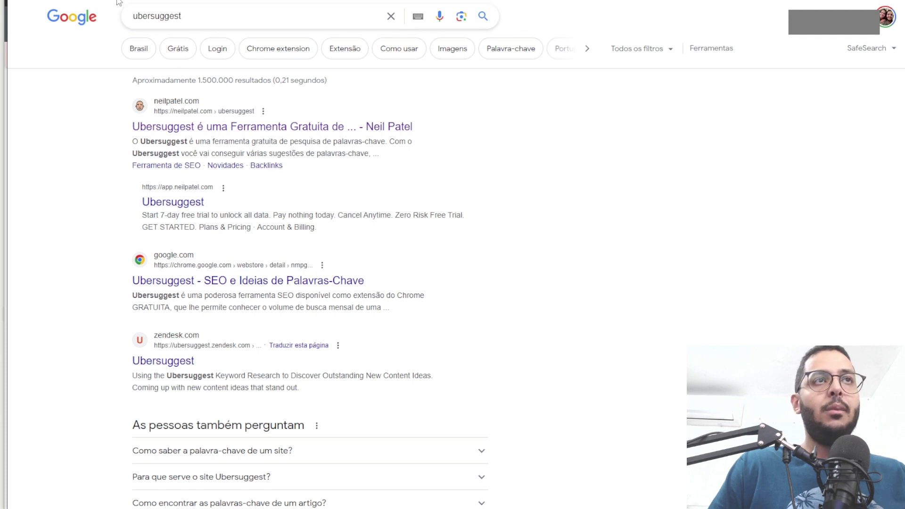
key(alt+Left)
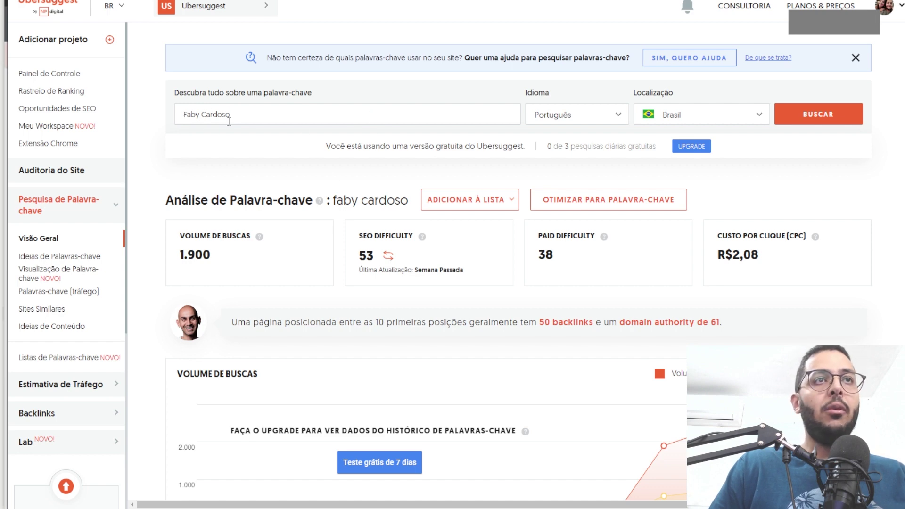
scroll(403, 217, down, 9)
scroll(403, 216, down, 1)
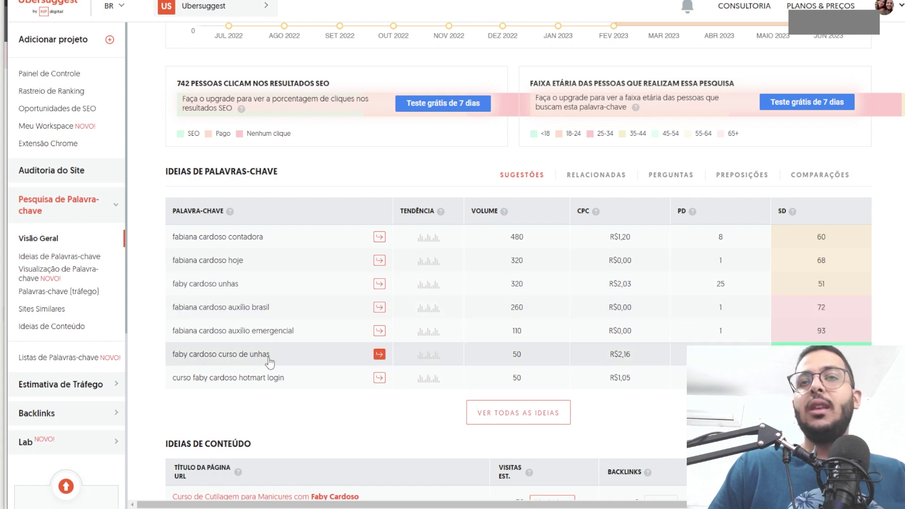
scroll(306, 330, up, 9)
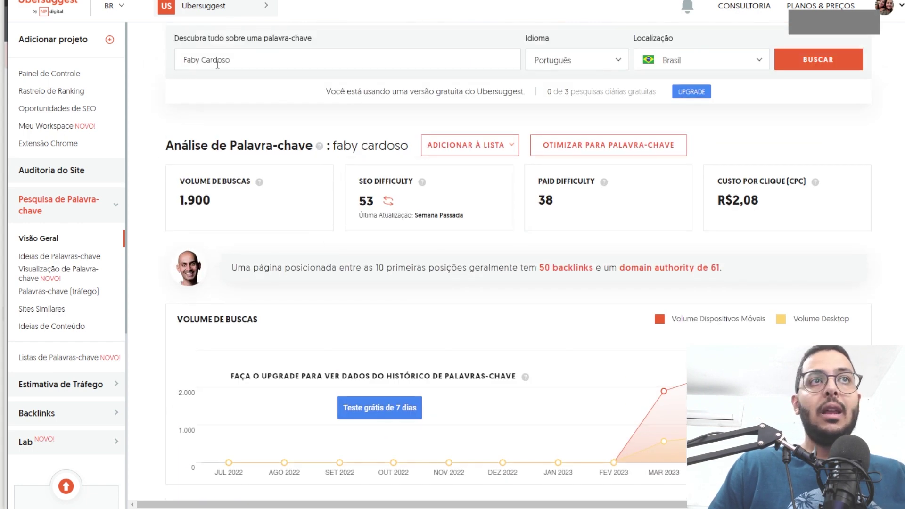
scroll(259, 316, down, 10)
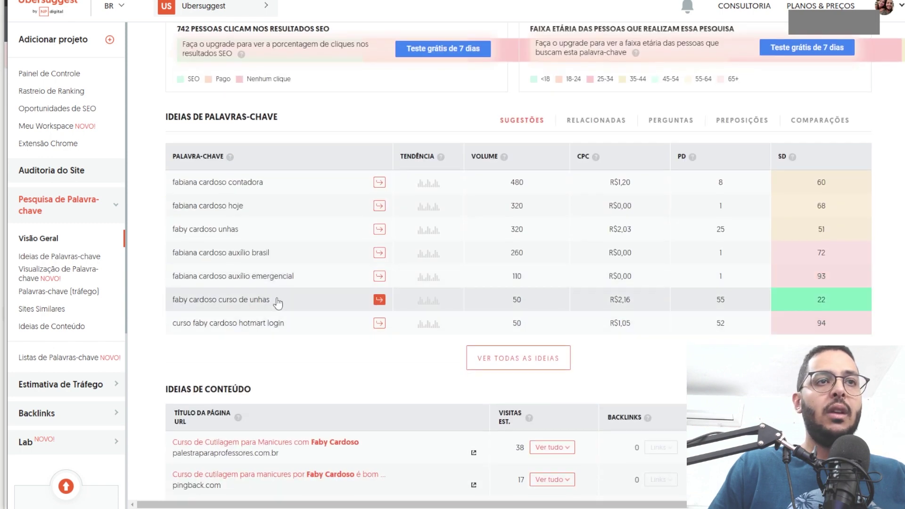
drag(276, 301, 175, 311)
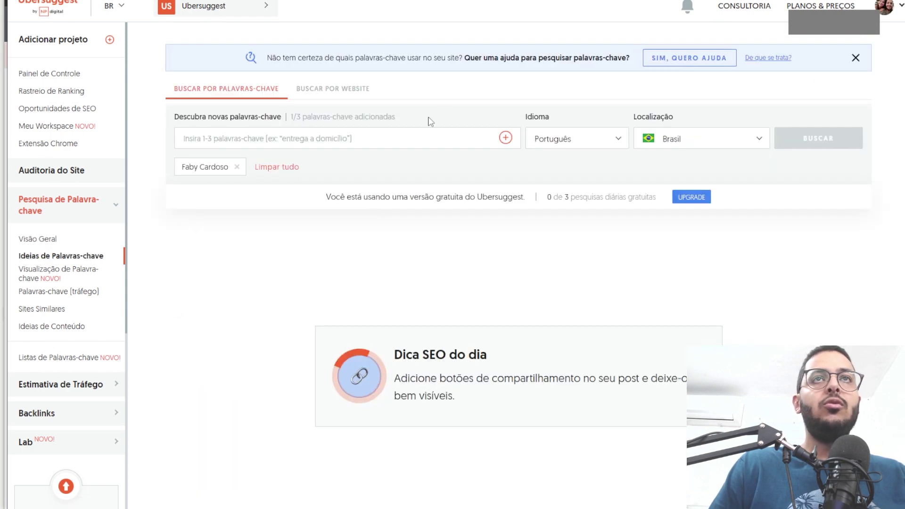
Switch back to Google Ads and add the phrase-match keyword "faby cardoso curso de unhas" at the end of the list.
key(alt+Tab)
click(366, 238)
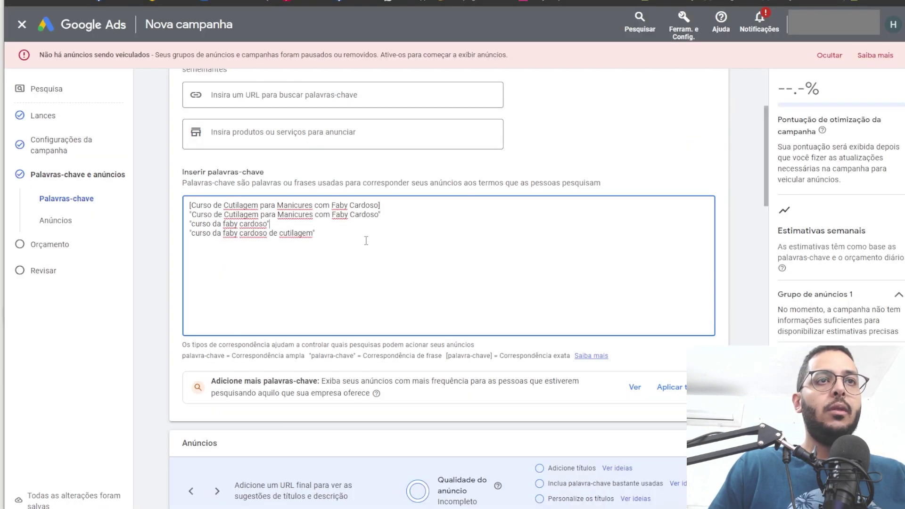
key(ctrl+v)
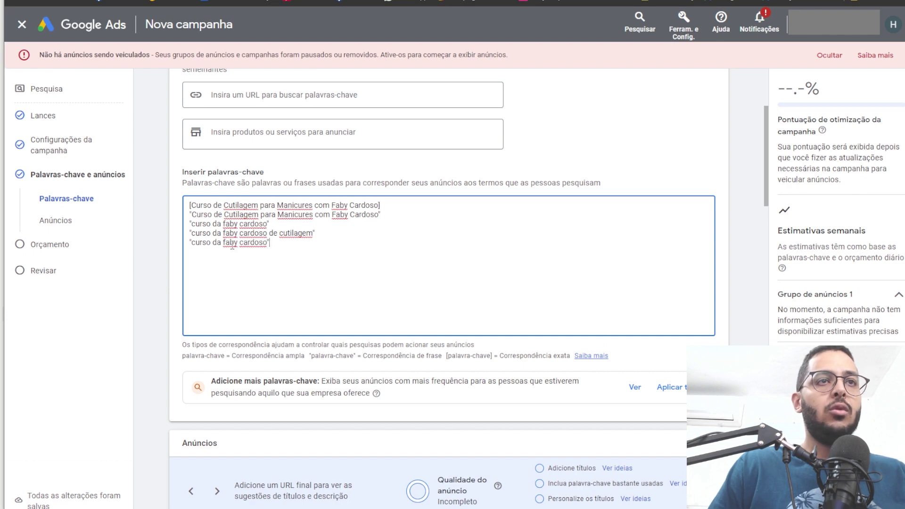
click(223, 242)
key(BackSpace)
key(BackSpace)
key(BackSpace)
key(BackSpace)
key(BackSpace)
key(BackSpace)
key(BackSpace)
key(BackSpace)
key(BackSpace)
key(End)
key(Left)
text(curso de unha)
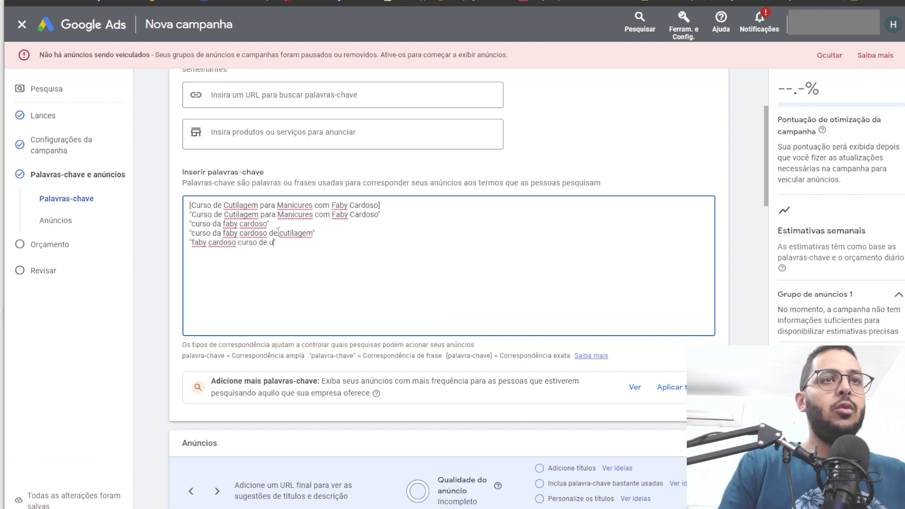
text(s)
Duplicate the nail course keyword on a new line as the exact match [faby cardoso curso de unhas].
triple_click(298, 244)
key(ctrl+c)
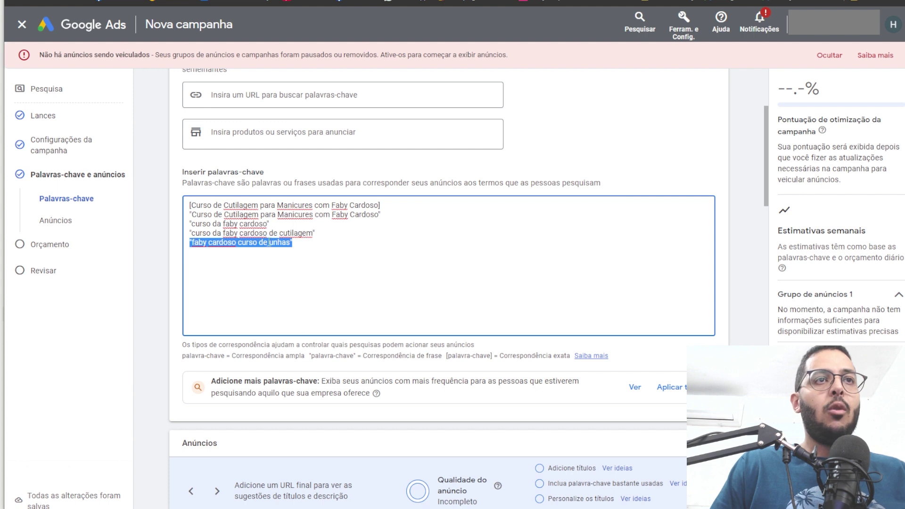
click(298, 245)
key(Return)
key(ctrl+v)
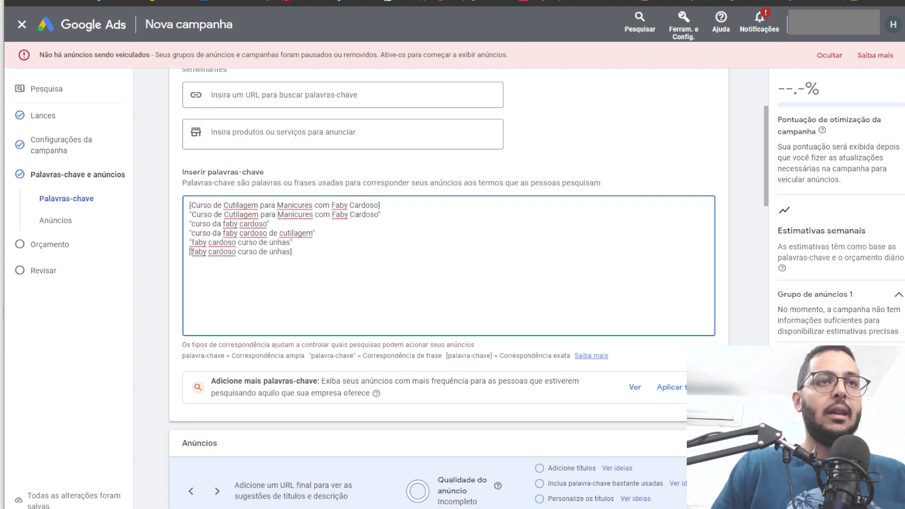
key(Delete)
text(f)
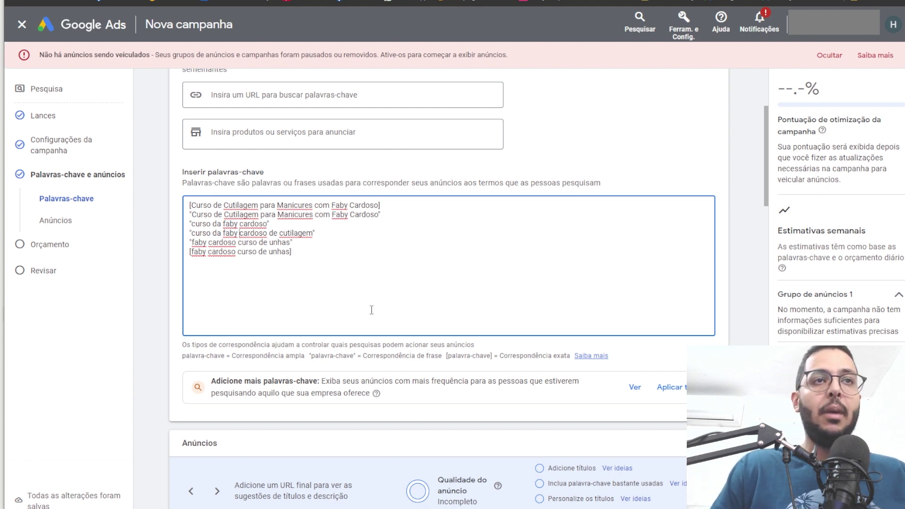
Switch to the Hotmart product page, show the course's promotion links and open its Página de Vendas link.
scroll(371, 310, down, 8)
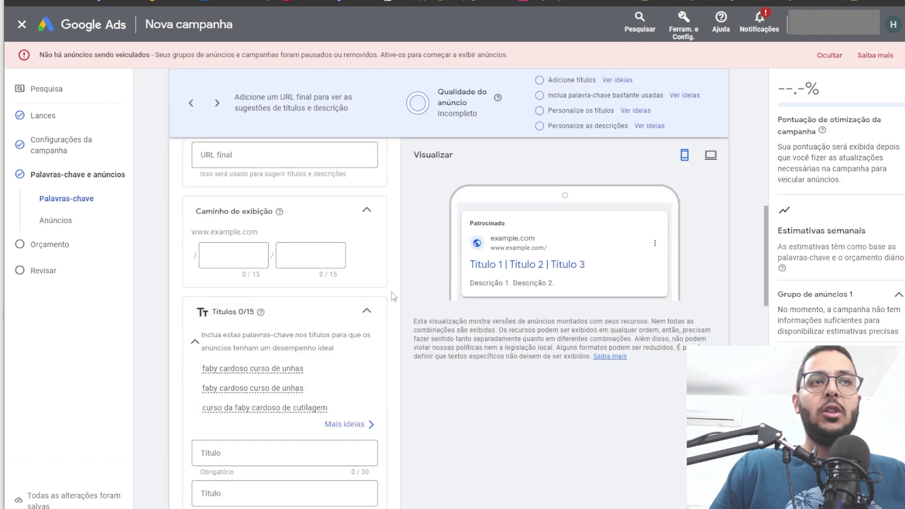
scroll(394, 296, up, 1)
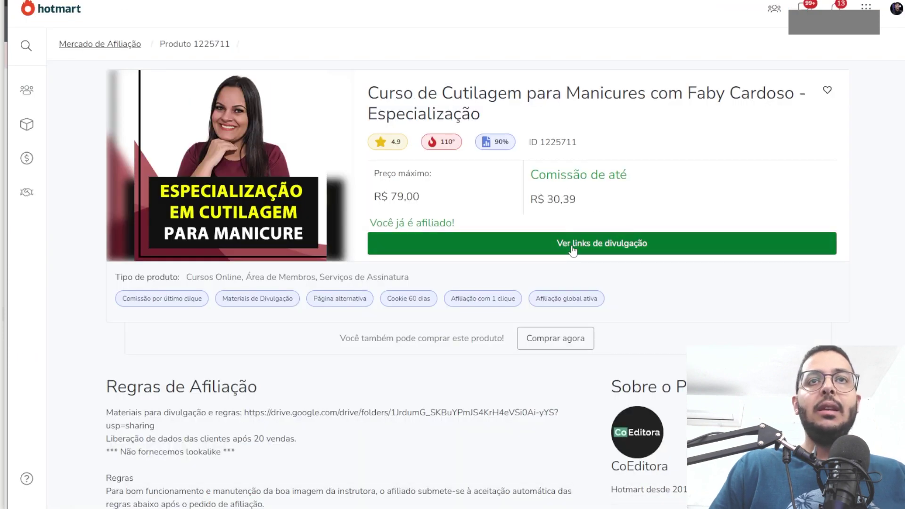
click(573, 243)
scroll(118, 276, down, 1)
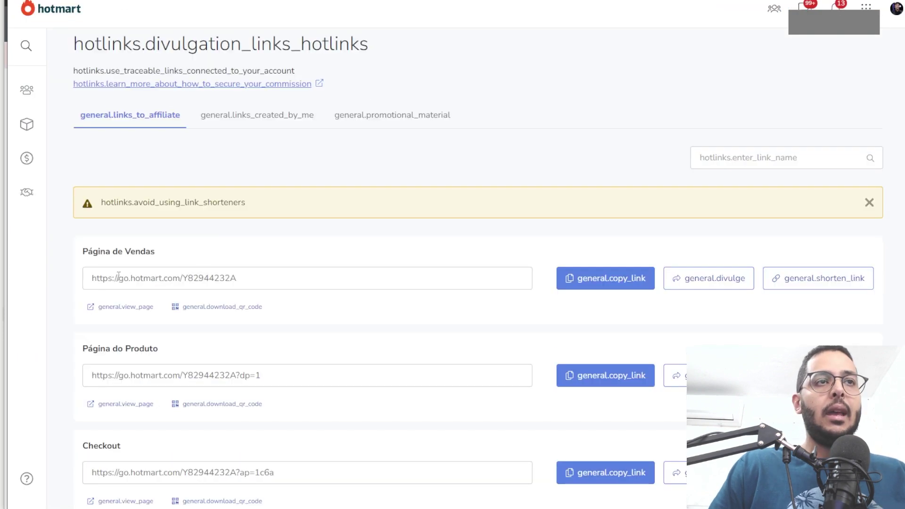
triple_click(226, 282)
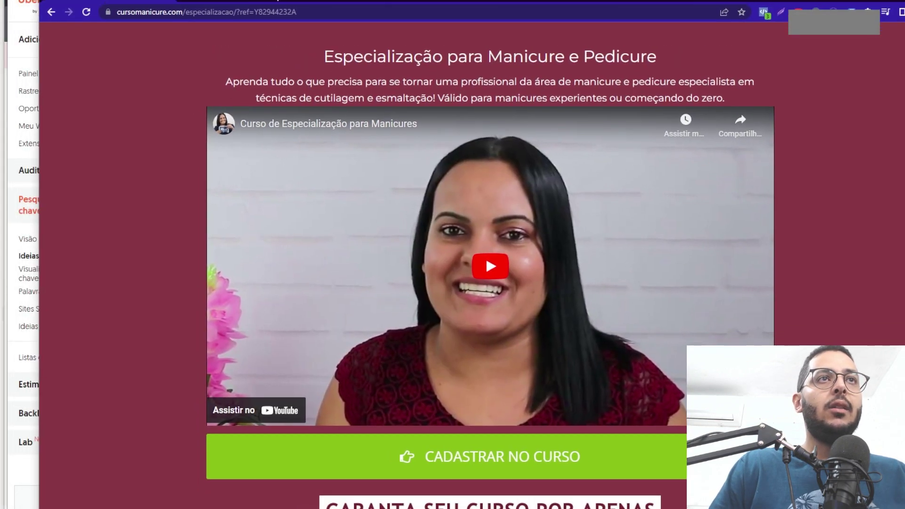
Copy the cursomanicure.com sales page address and set it as the ad's final URL in Google Ads.
click(240, 11)
triple_click(239, 10)
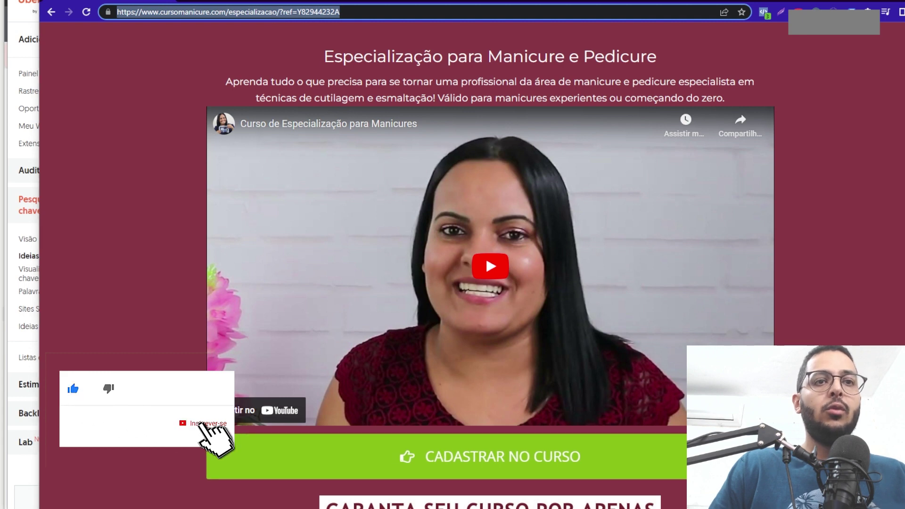
key(ctrl+c)
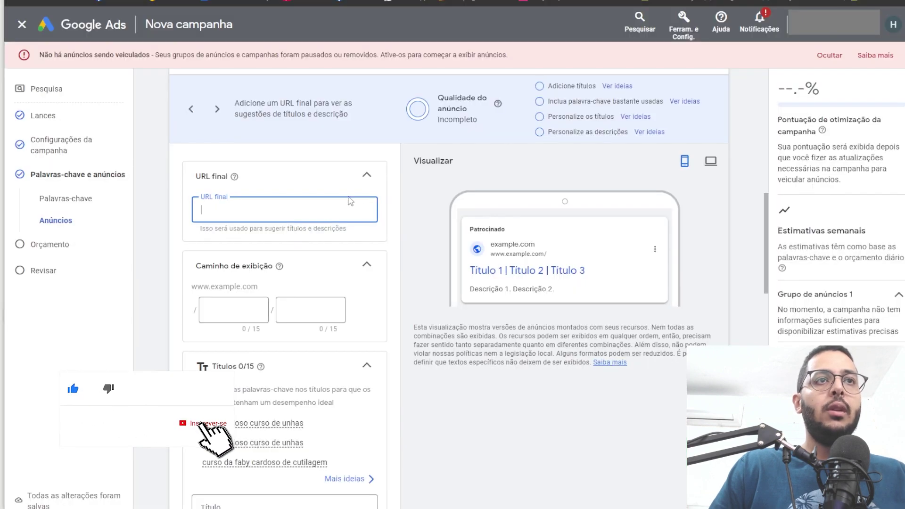
key(ctrl+v)
click(296, 185)
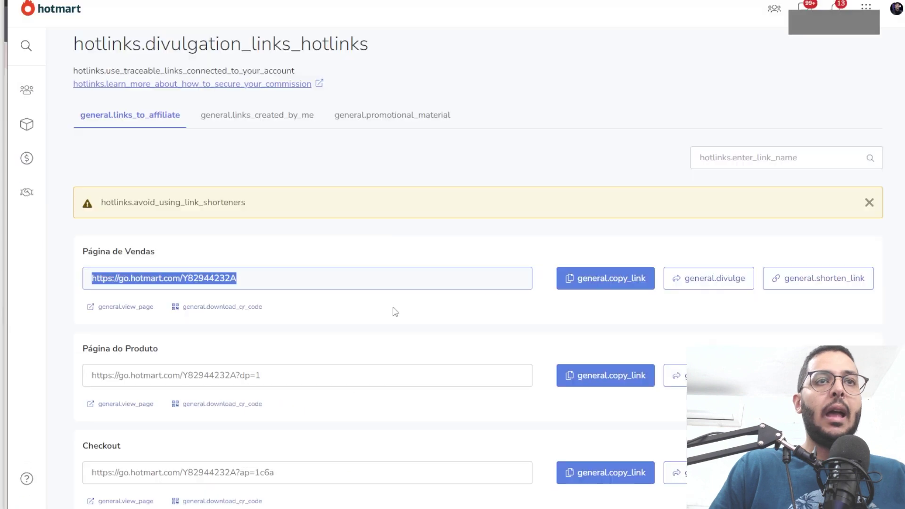
Copy the Página de Vendas affiliate link from Hotmart and set it as the tracking template in the ad's URL options.
click(579, 278)
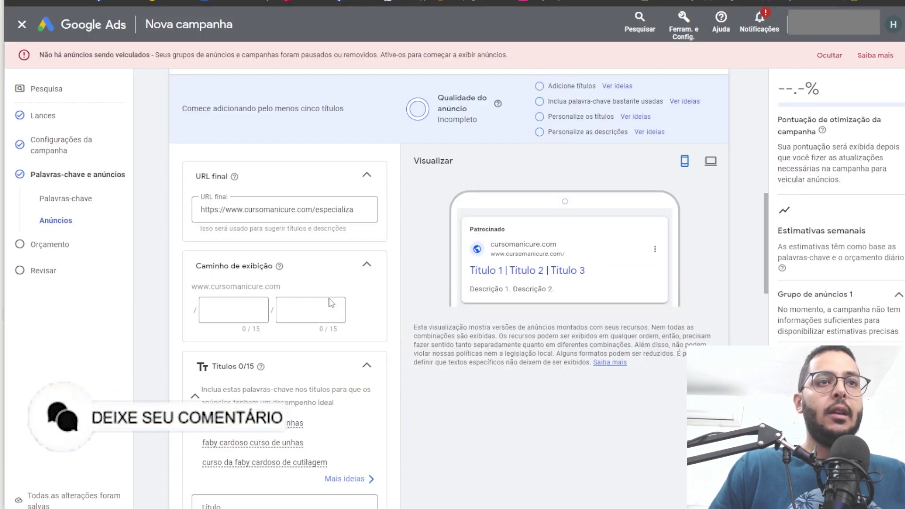
scroll(325, 304, down, 7)
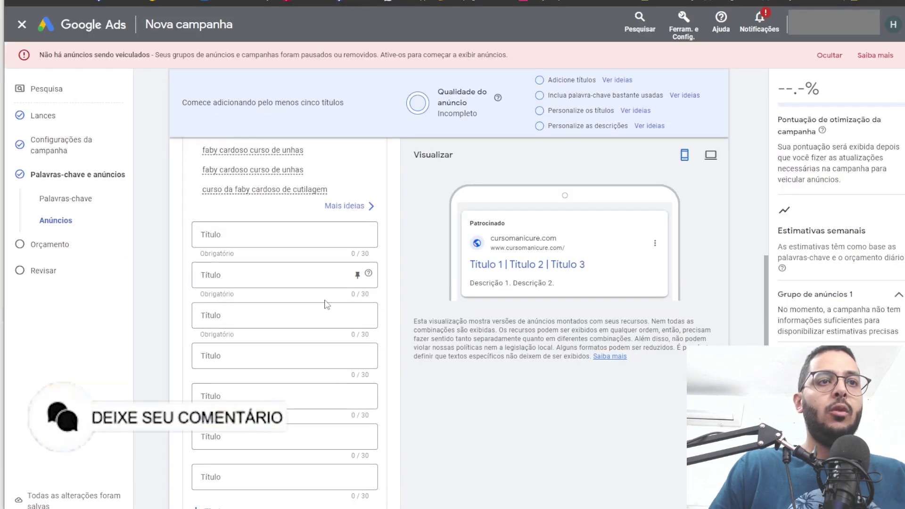
scroll(325, 304, down, 10)
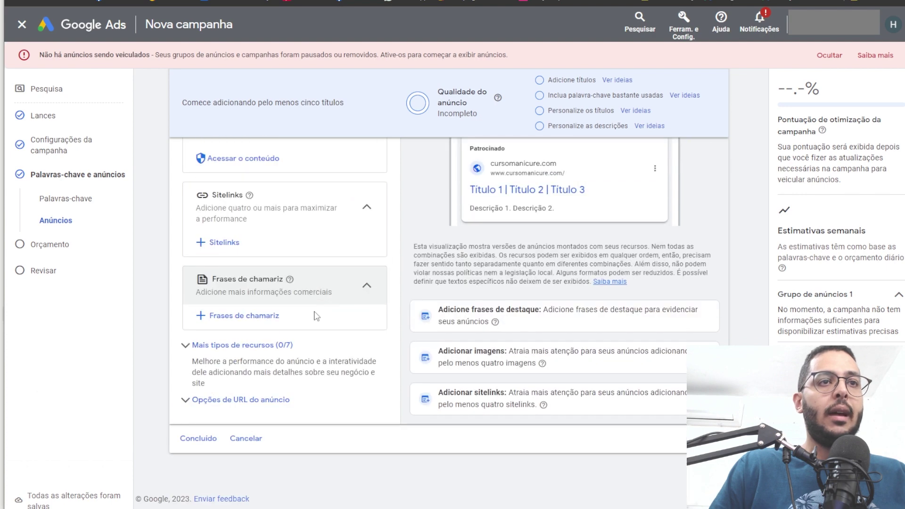
click(248, 399)
scroll(235, 372, down, 3)
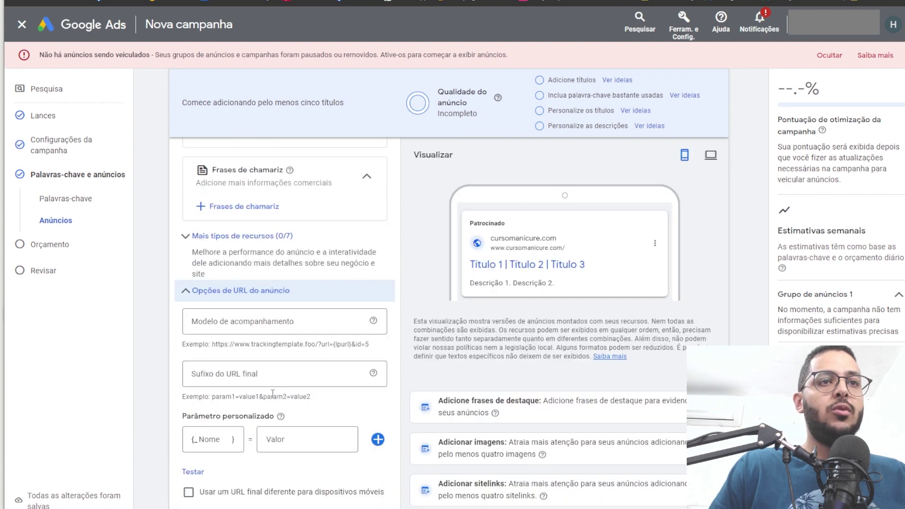
click(231, 320)
key(ctrl+v)
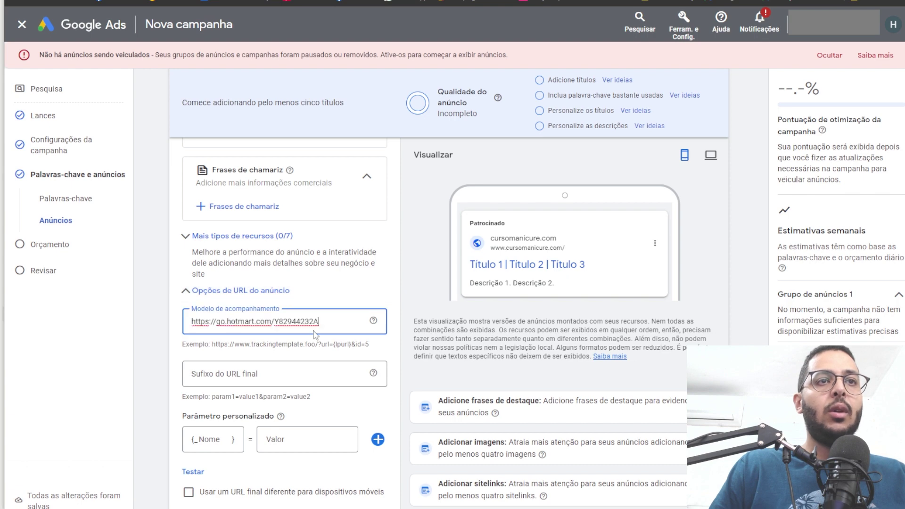
click(398, 289)
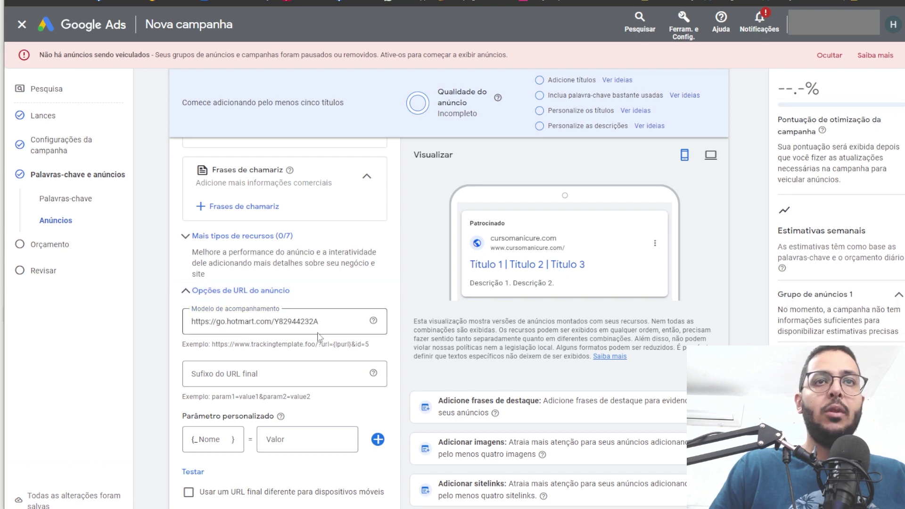
Set the ad's two display path fields to "oferta" and "novo".
scroll(283, 335, up, 15)
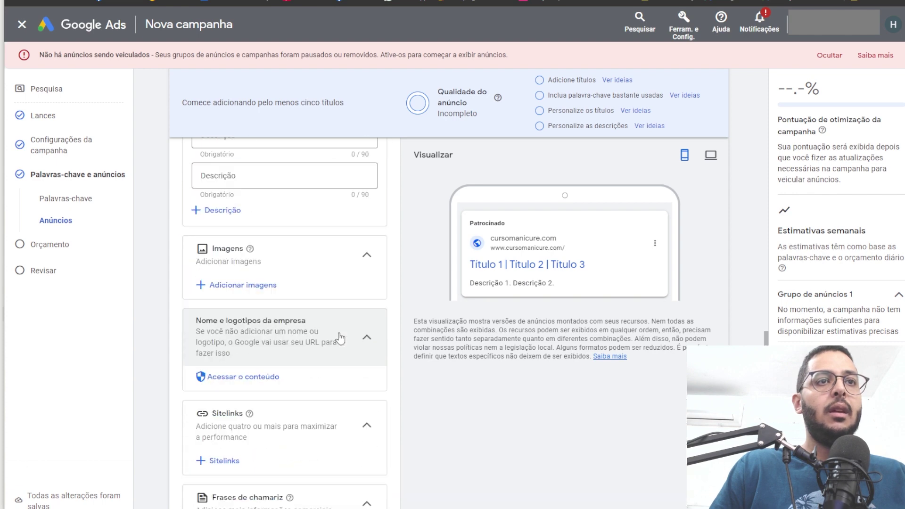
scroll(322, 337, up, 2)
scroll(313, 317, down, 5)
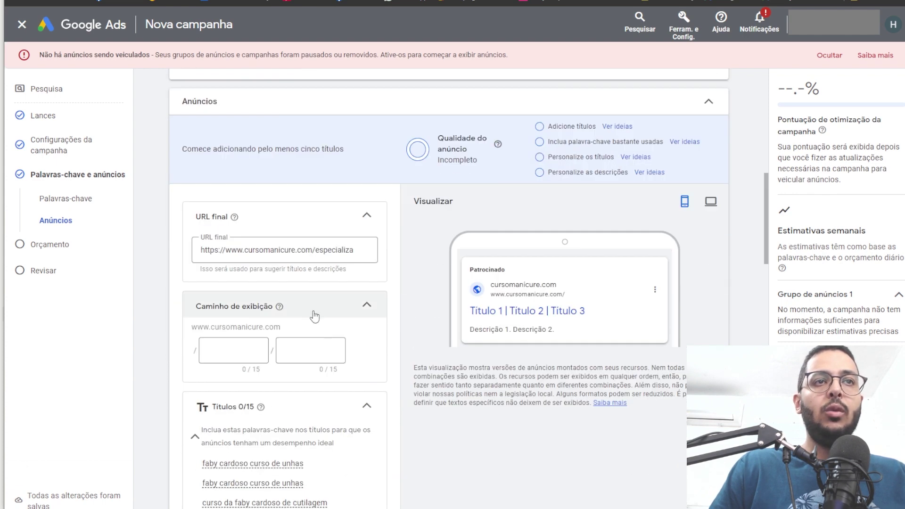
drag(287, 251, 367, 253)
scroll(329, 254, down, 2)
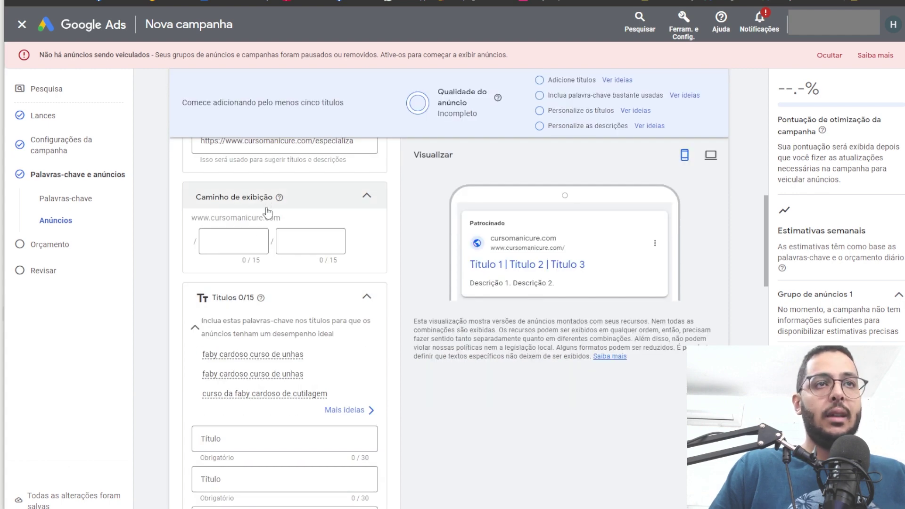
scroll(302, 377, up, 1)
click(230, 297)
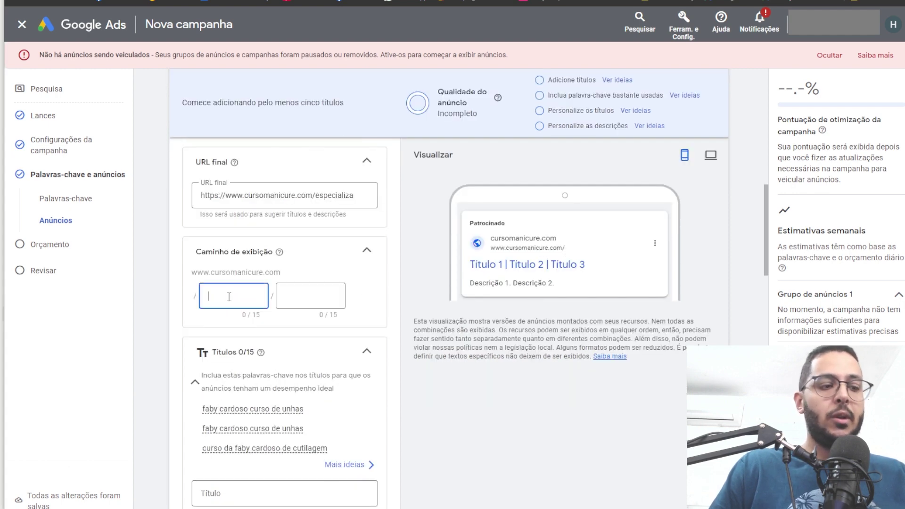
text(oferta)
click(304, 280)
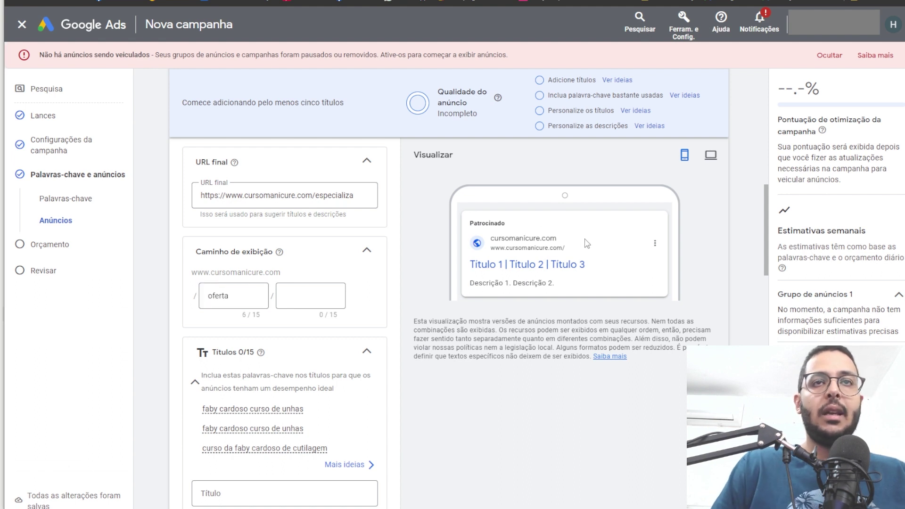
click(296, 294)
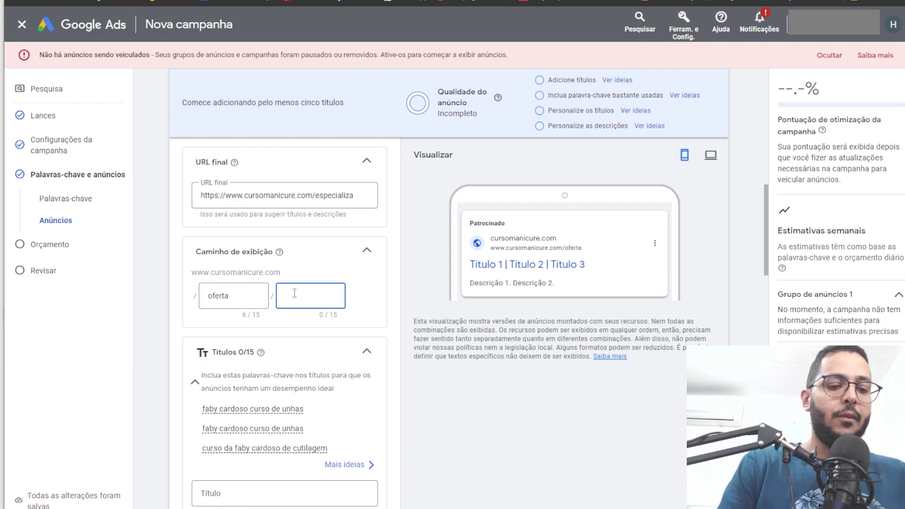
text(novo)
click(367, 250)
click(367, 249)
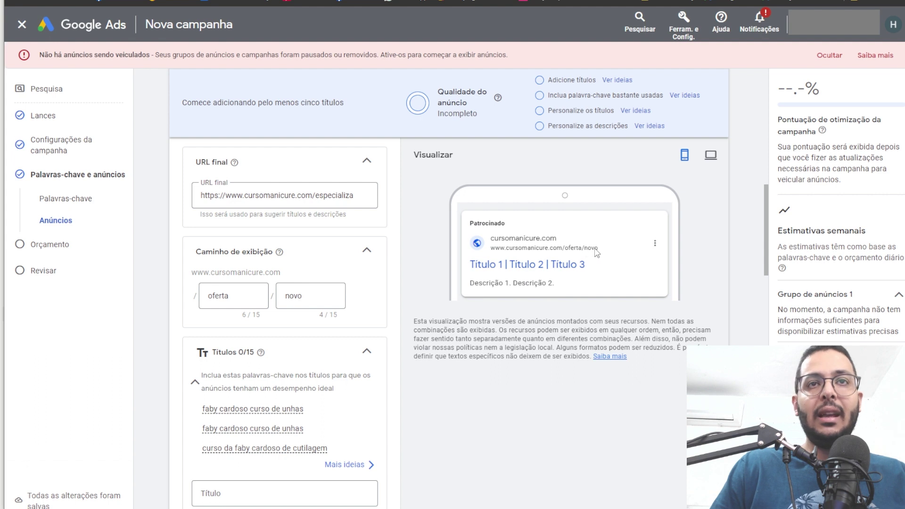
Fill the first three ad headlines with MEGA PROMOÇÃO, POUCAS VAGAS and CURSO ONLINE, keeping the first one unpinned.
scroll(264, 330, down, 5)
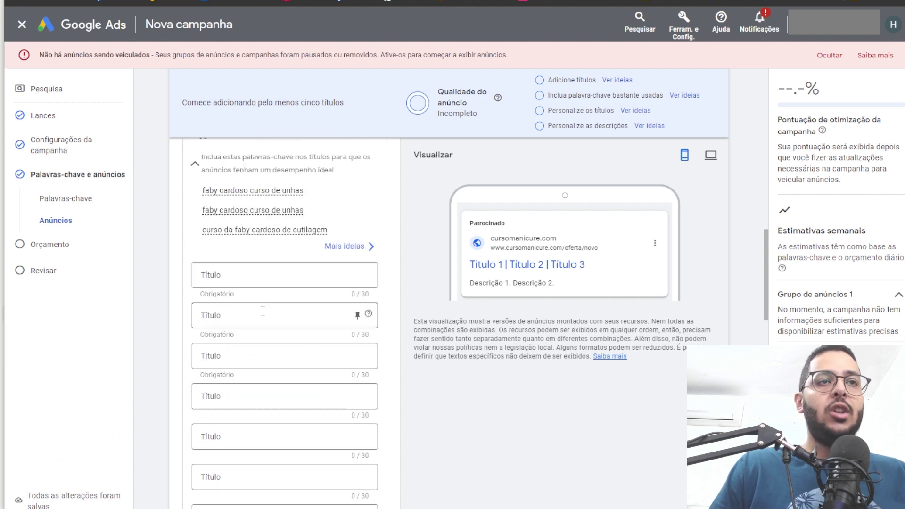
click(247, 276)
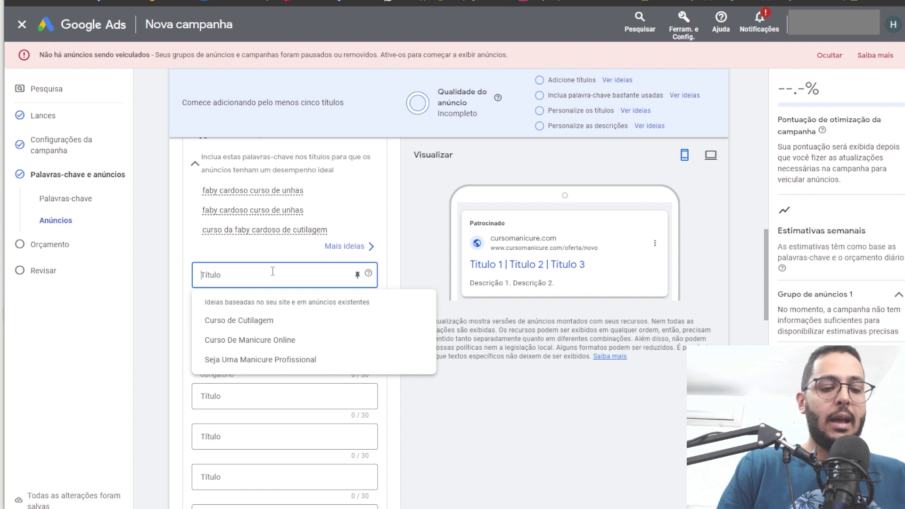
text(MEGA PROMOÇÃO)
click(252, 313)
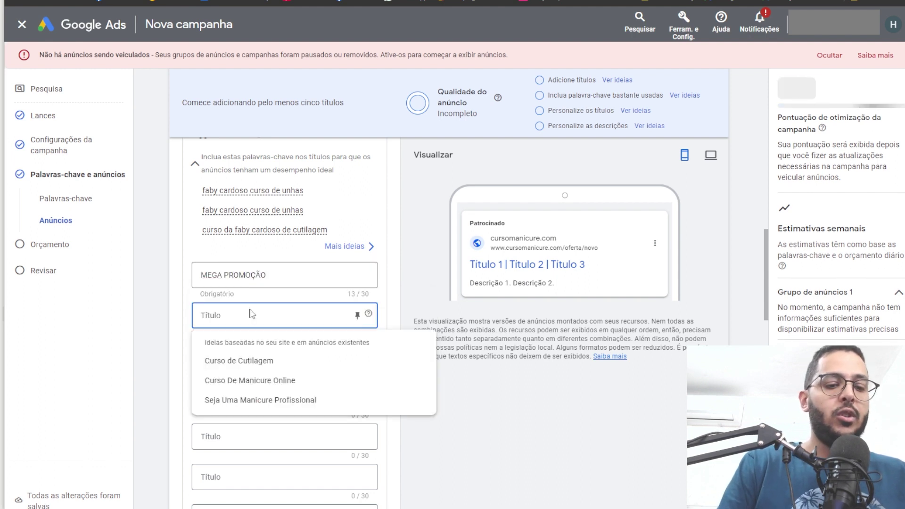
text(ÚLTI)
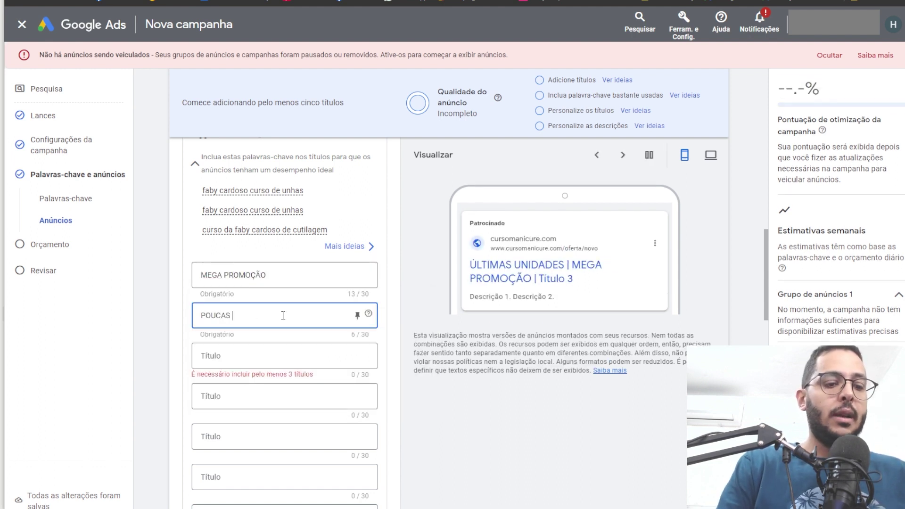
text(VAGAS)
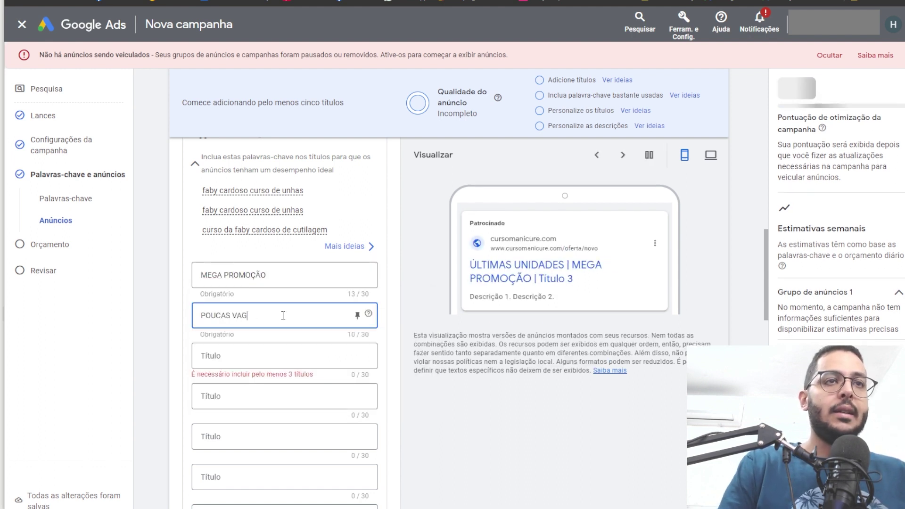
click(243, 358)
text(CURSO ONLINE)
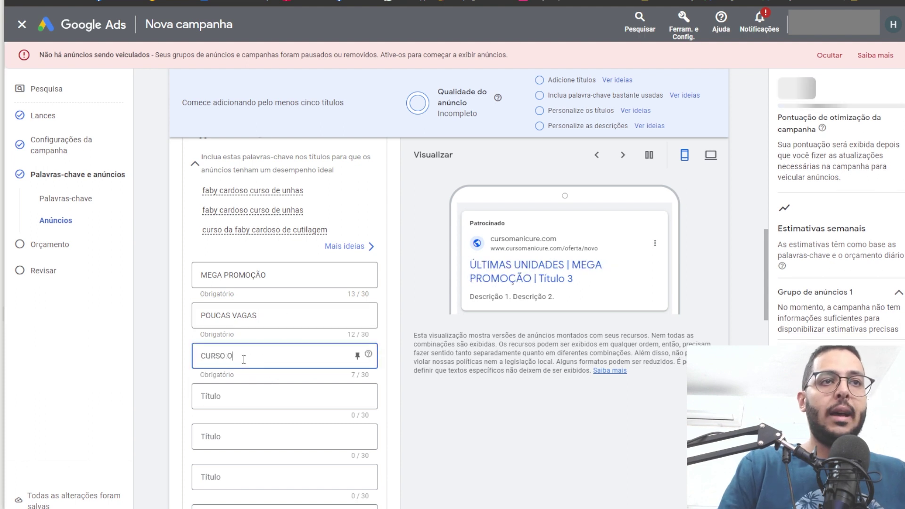
key(Tab)
click(429, 321)
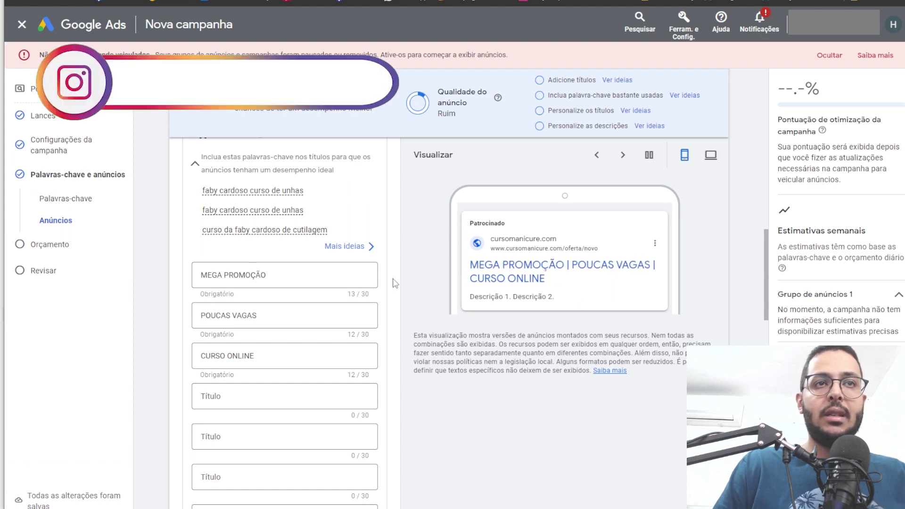
click(357, 275)
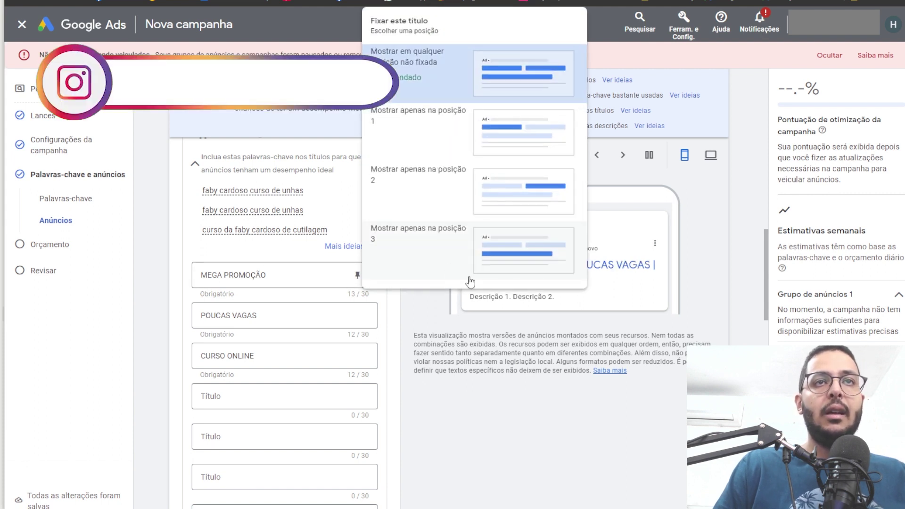
click(436, 79)
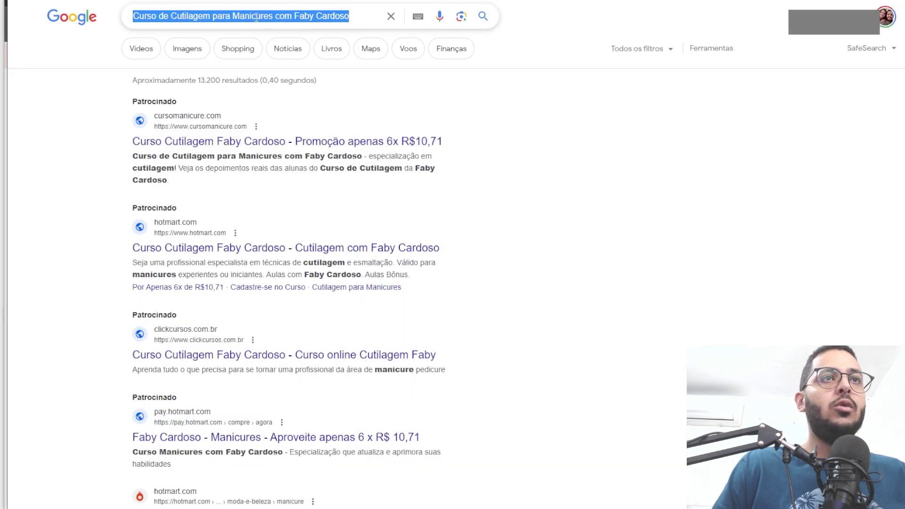
Using the course name from the Google search, make the first headline "Curso Cutilagem Faby Cardoso" and keep MEGA PROMOÇÃO as the fourth.
click(261, 16)
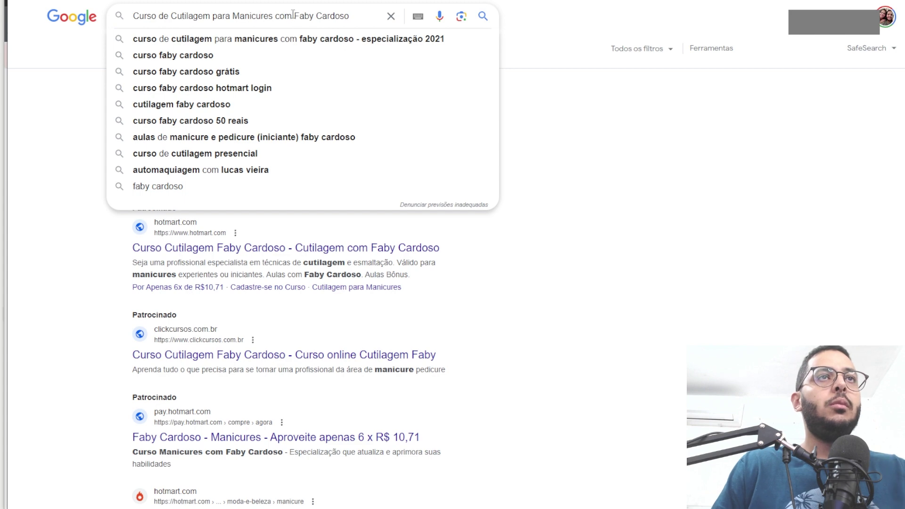
drag(295, 17, 213, 16)
key(BackSpace)
click(594, 188)
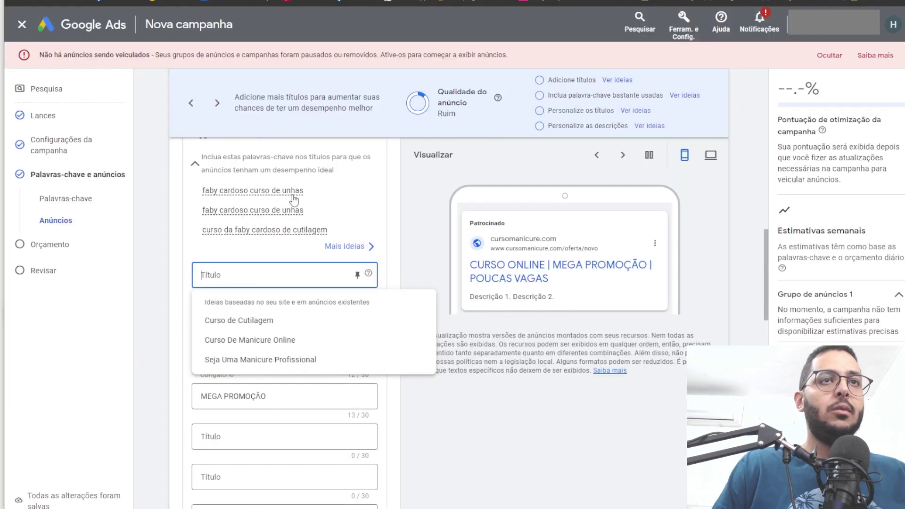
text(Curso de Cutilagem Faby Cardoso)
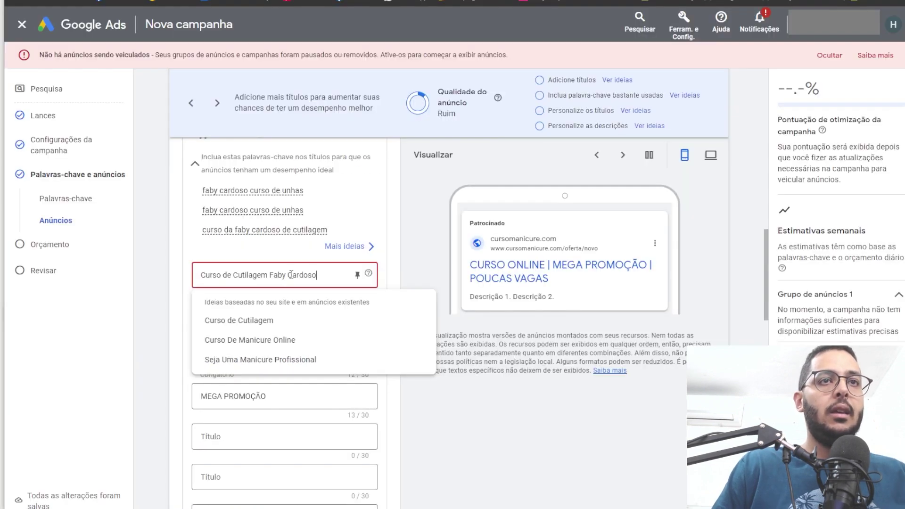
click(358, 274)
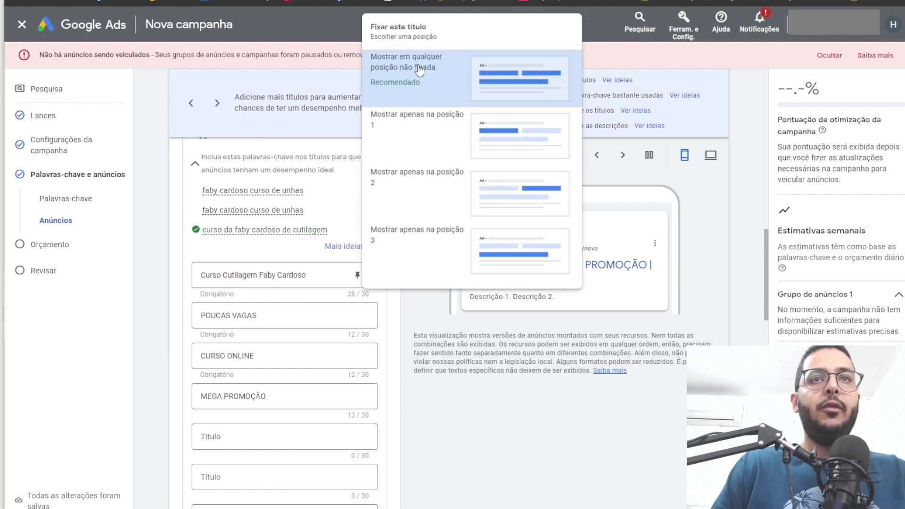
click(435, 281)
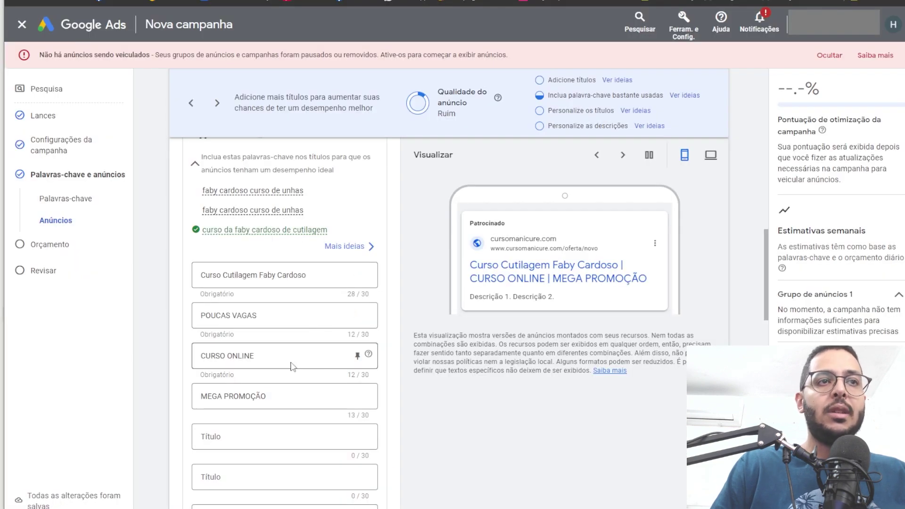
Fill the first two ad descriptions with "O melhor curso de cutilagem do brasil" and "O melhor curso de cutilagem você encontra aqui".
scroll(293, 364, down, 7)
click(252, 294)
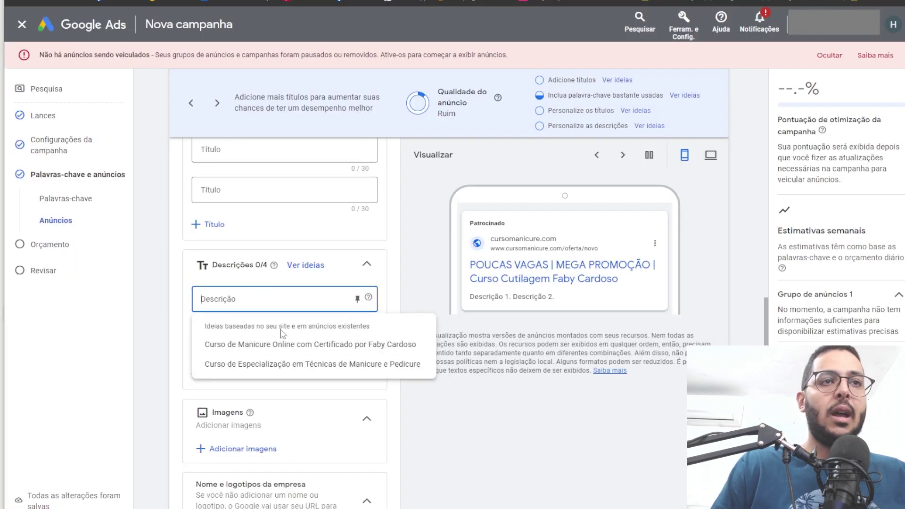
text(O melhor curso de cuti)
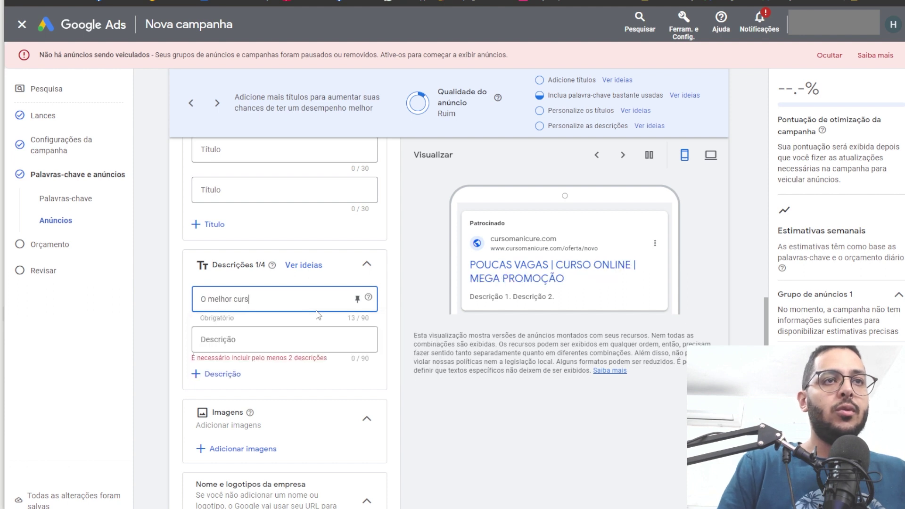
scroll(391, 337, down, 2)
text(lagem do brasil)
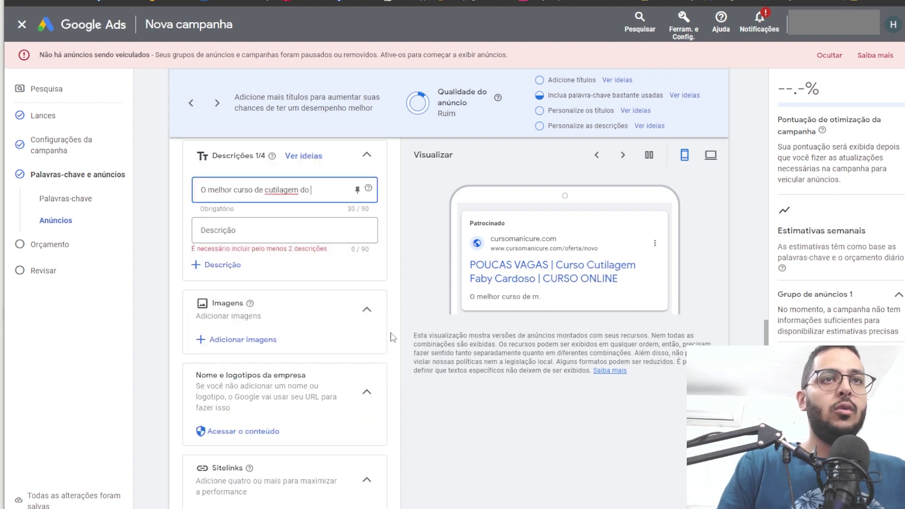
key(ctrl+a)
key(ctrl+c)
key(Tab)
key(ctrl+v)
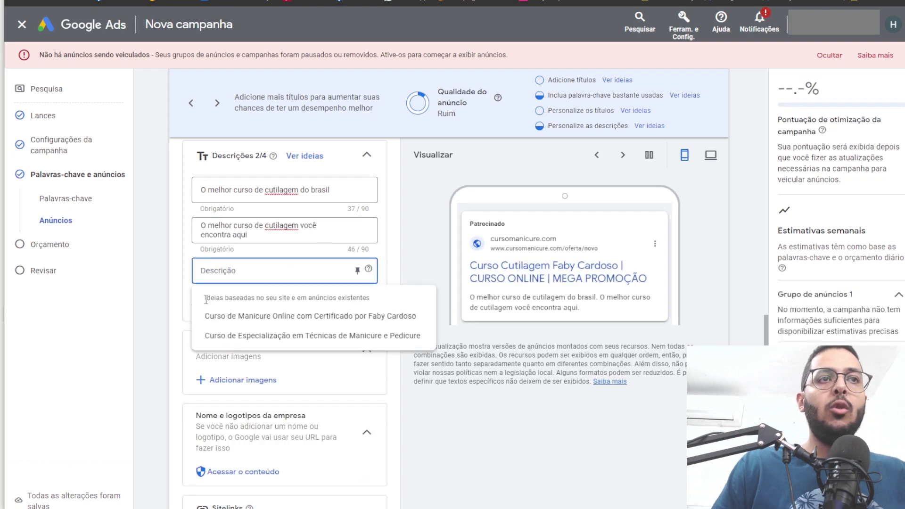
click(226, 295)
Finish the ad section without further assets, set the campaign's average daily budget to R$ 20,00 and continue to the review.
scroll(253, 263, up, 8)
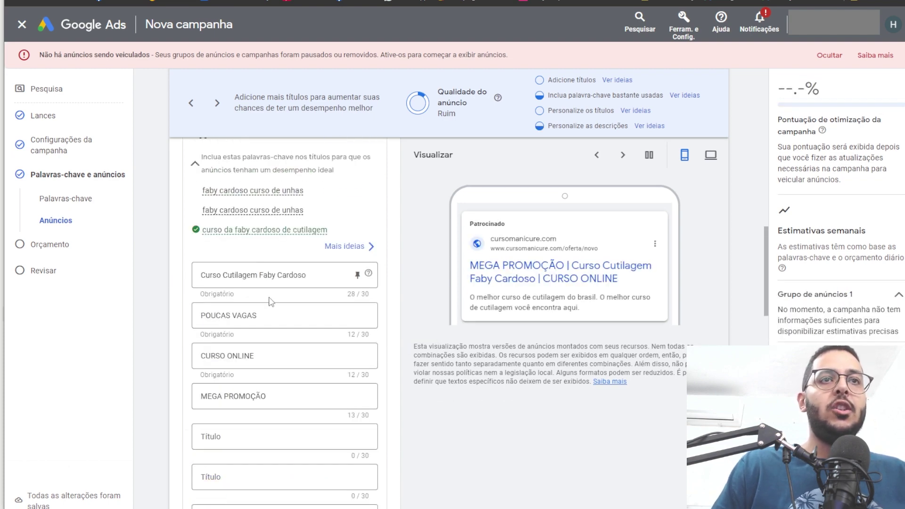
scroll(271, 299, down, 4)
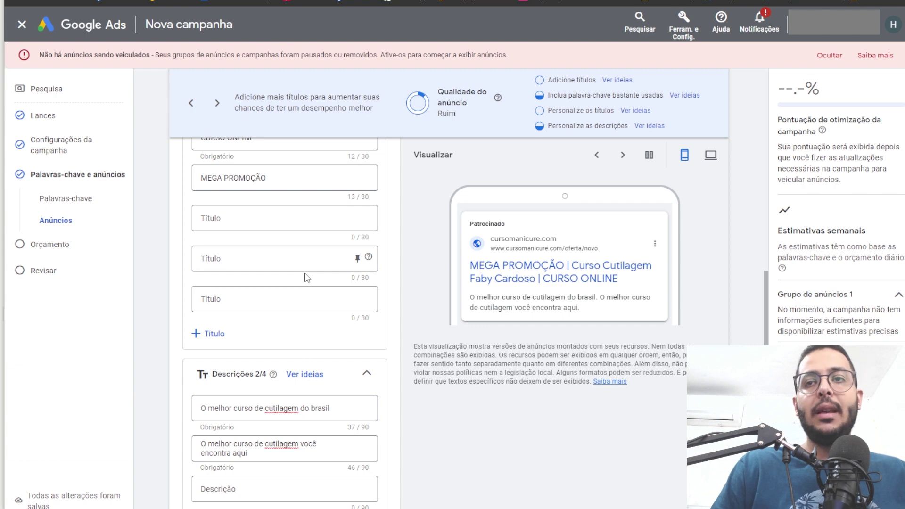
scroll(307, 278, down, 8)
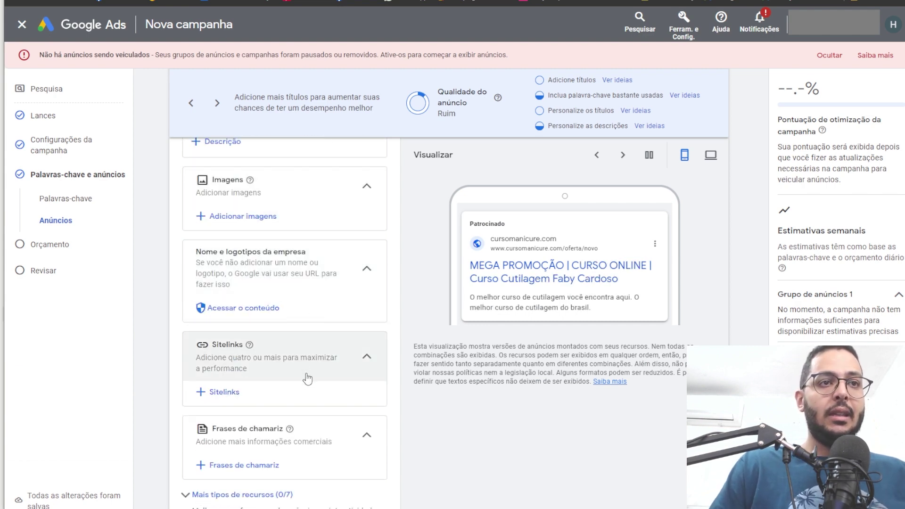
scroll(306, 377, down, 5)
scroll(358, 339, down, 2)
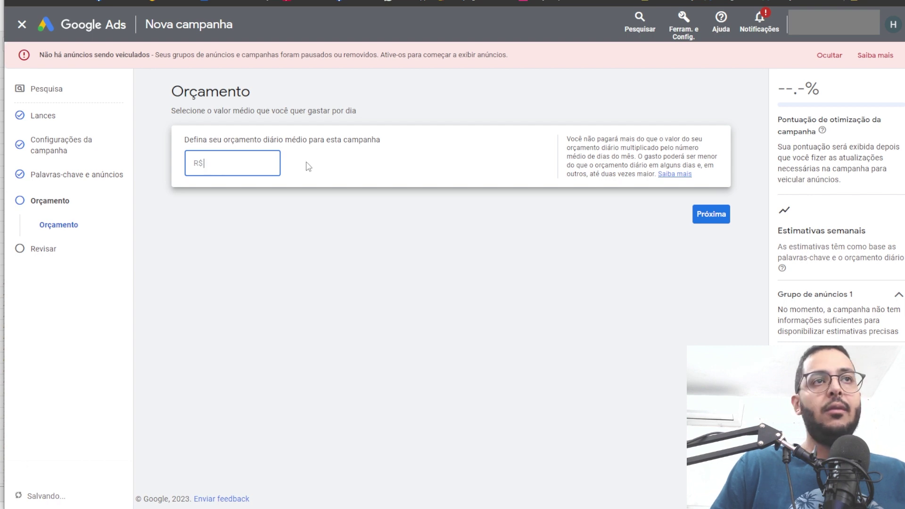
text(20)
click(329, 246)
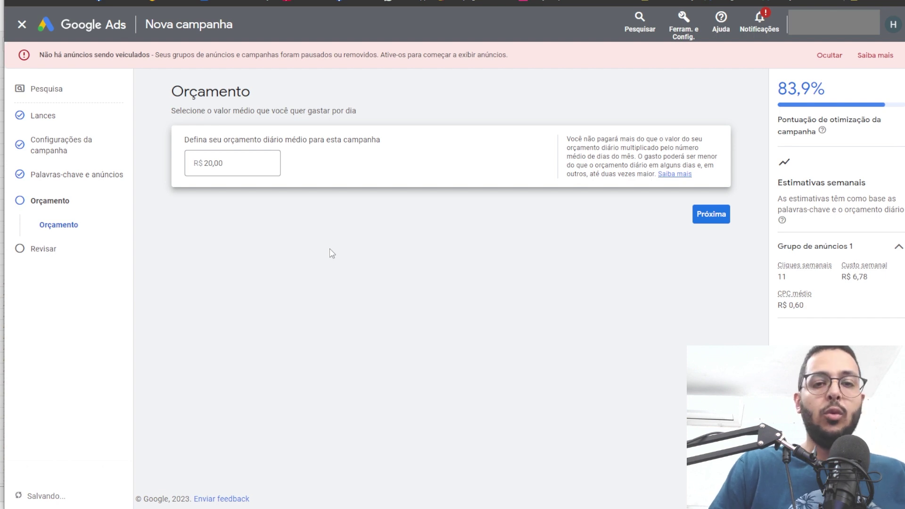
click(725, 218)
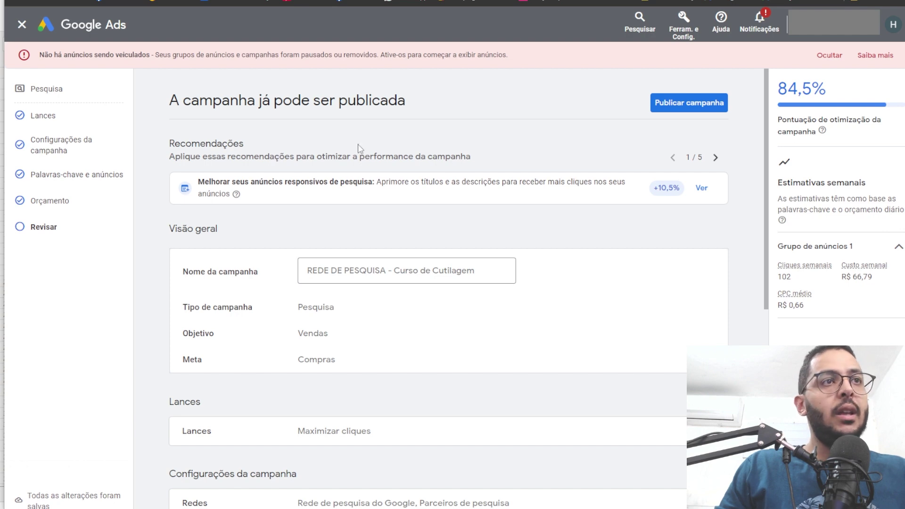
Check the campaign summary and publish the campaign, exiting the guided tour on its overview page.
scroll(563, 315, down, 5)
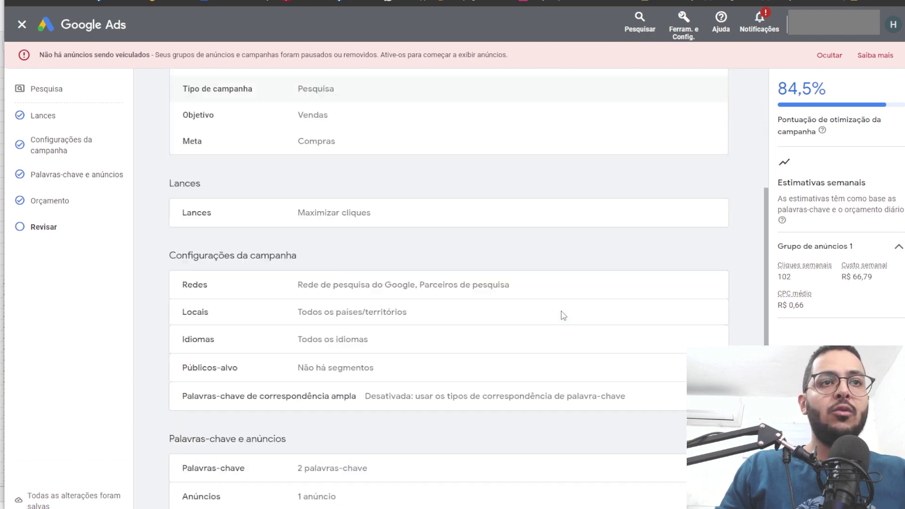
scroll(563, 314, down, 3)
scroll(561, 319, up, 8)
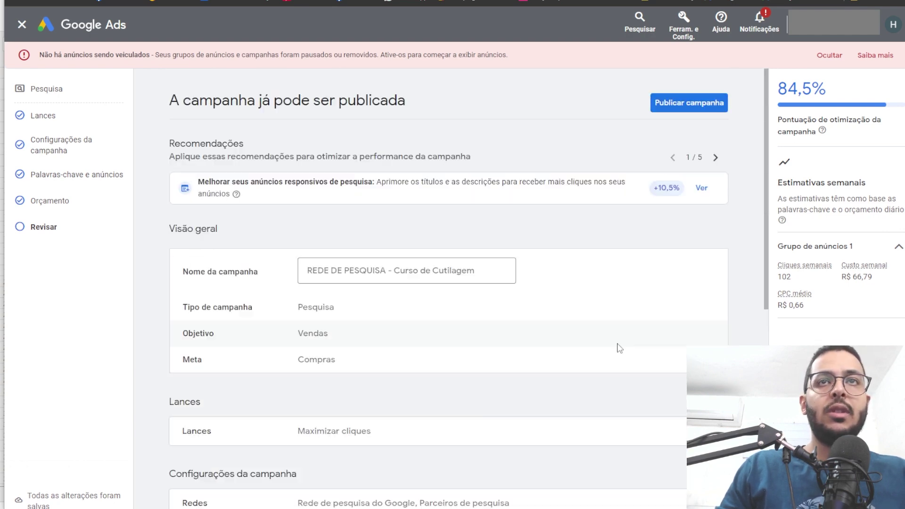
scroll(619, 348, down, 8)
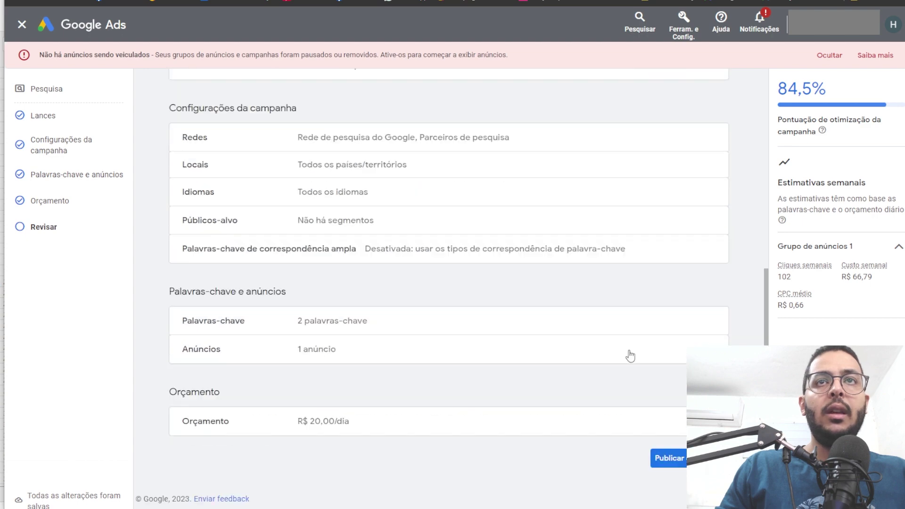
click(683, 465)
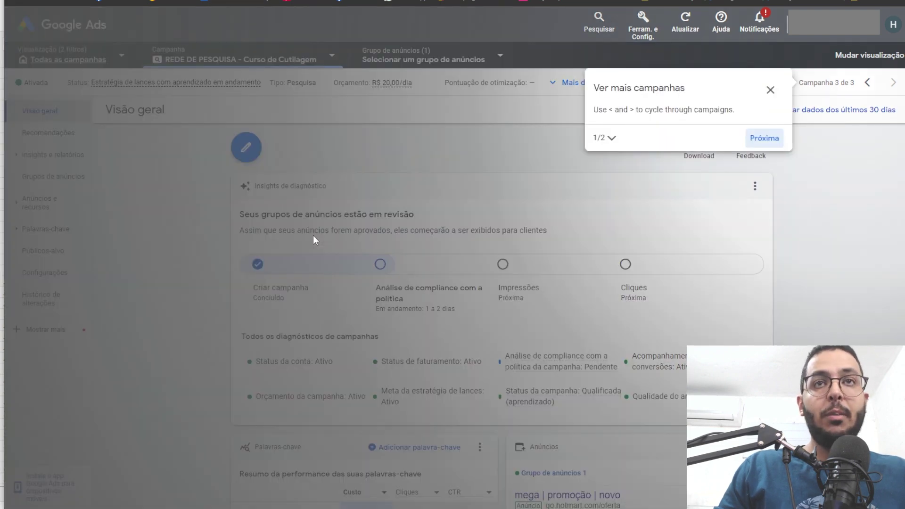
click(771, 90)
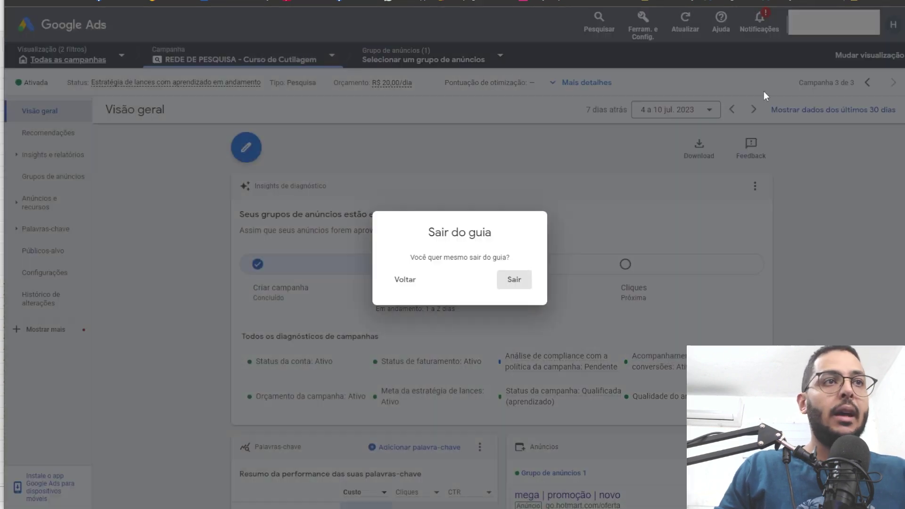
click(512, 283)
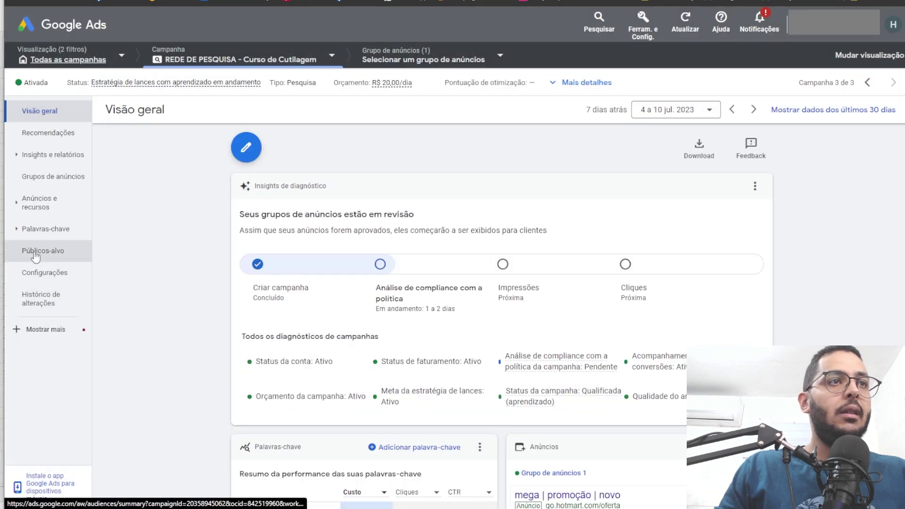
Enter gratis, mercado livre, login and entrar, one per line, as new negative keywords for the published campaign.
click(15, 230)
click(42, 288)
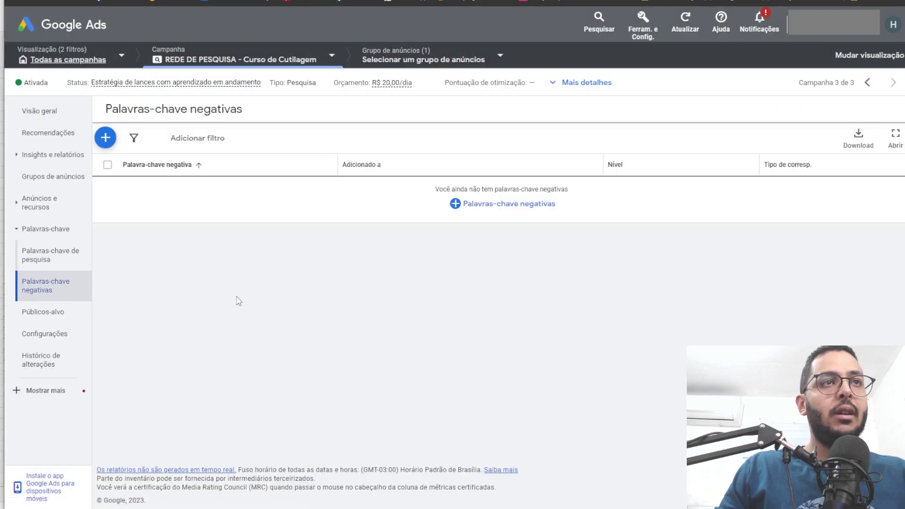
click(480, 204)
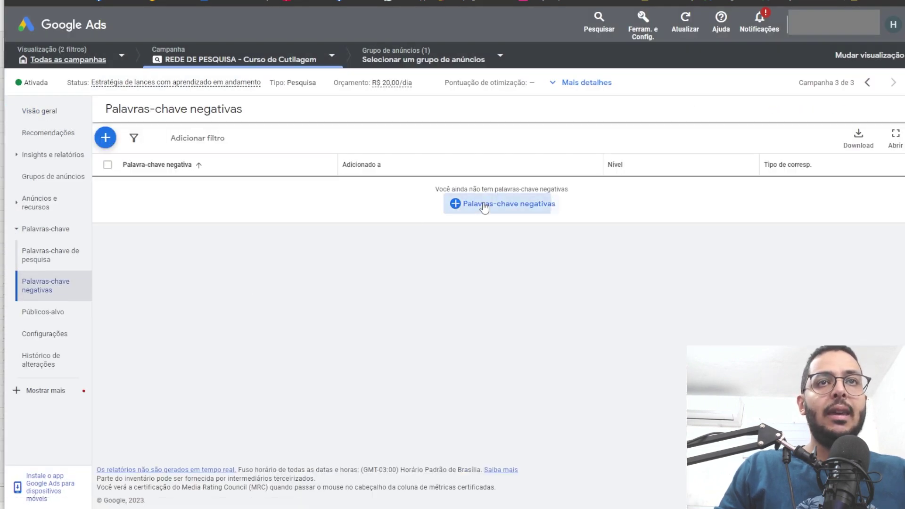
click(177, 344)
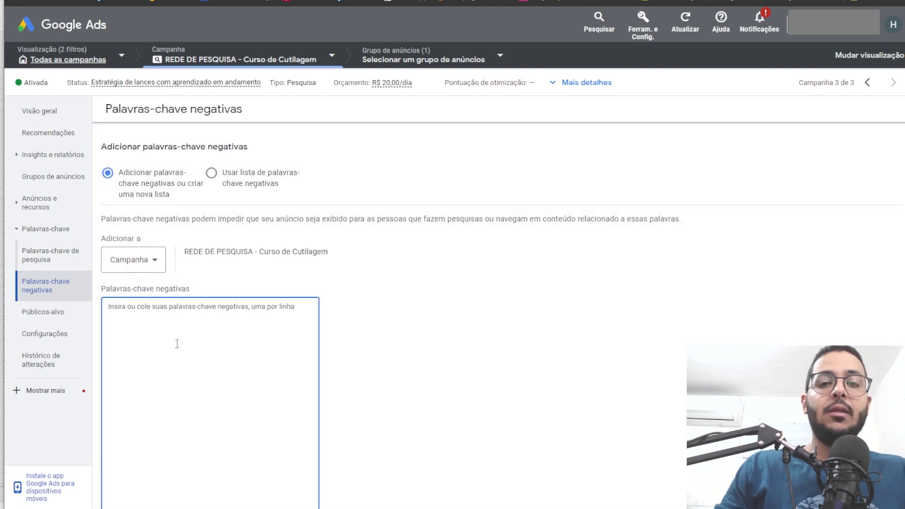
text(gratis )
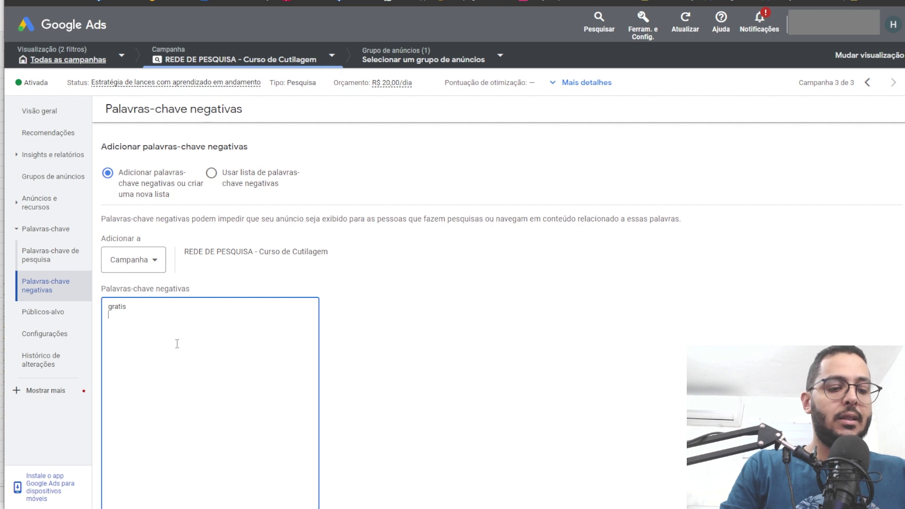
text(mercado livre)
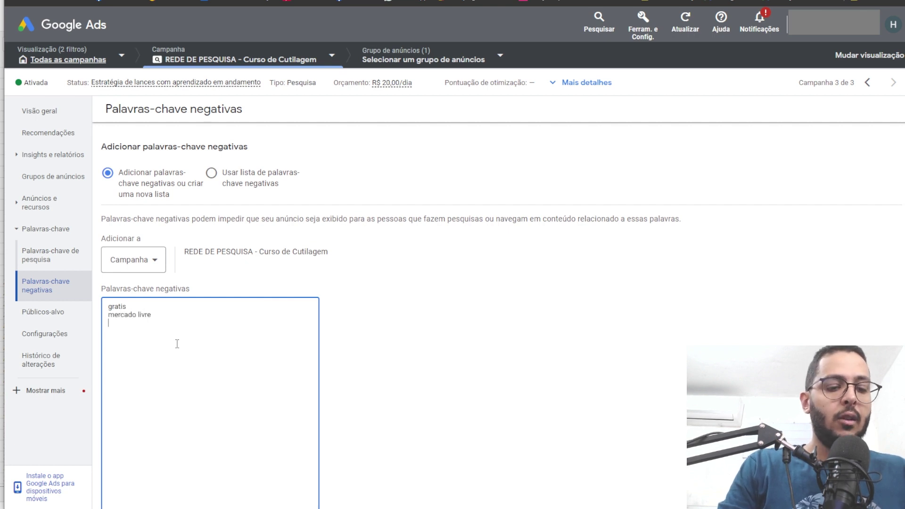
text( login)
key(Return)
text(entrar)
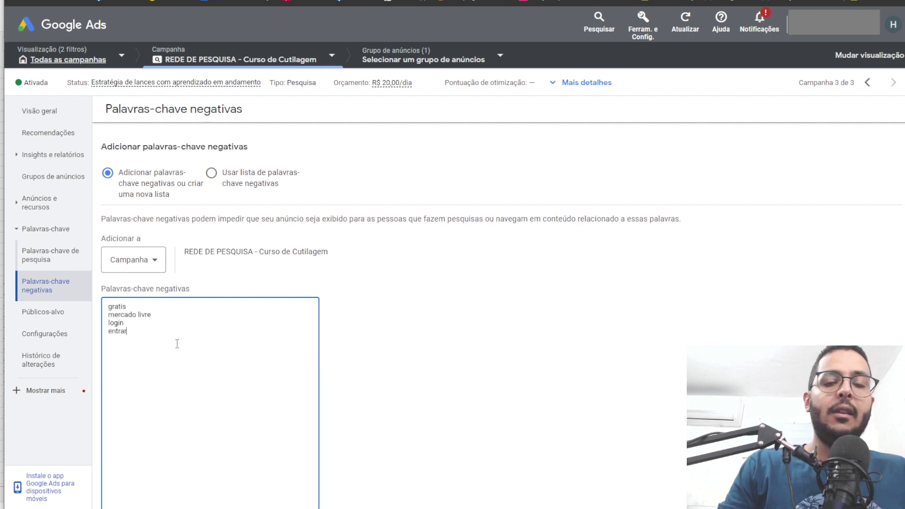